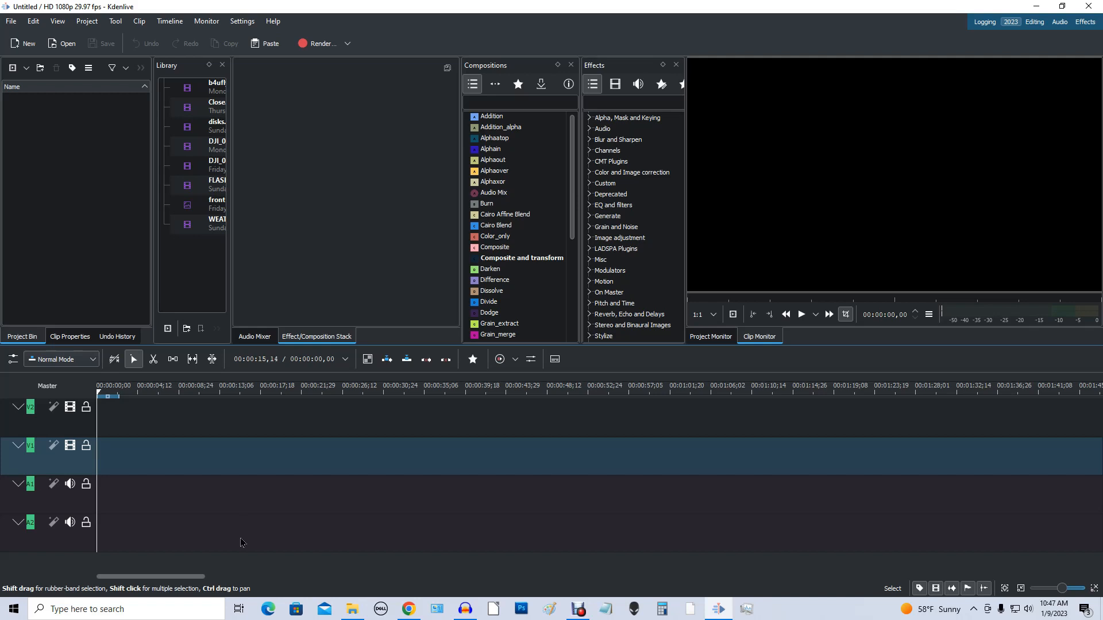
Step: Switch to Chrome, view the official Kdenlive download page from the "download kdenlive" search results, and return to Kdenlive
{"action": "left_click", "coordinate": [406, 614]}
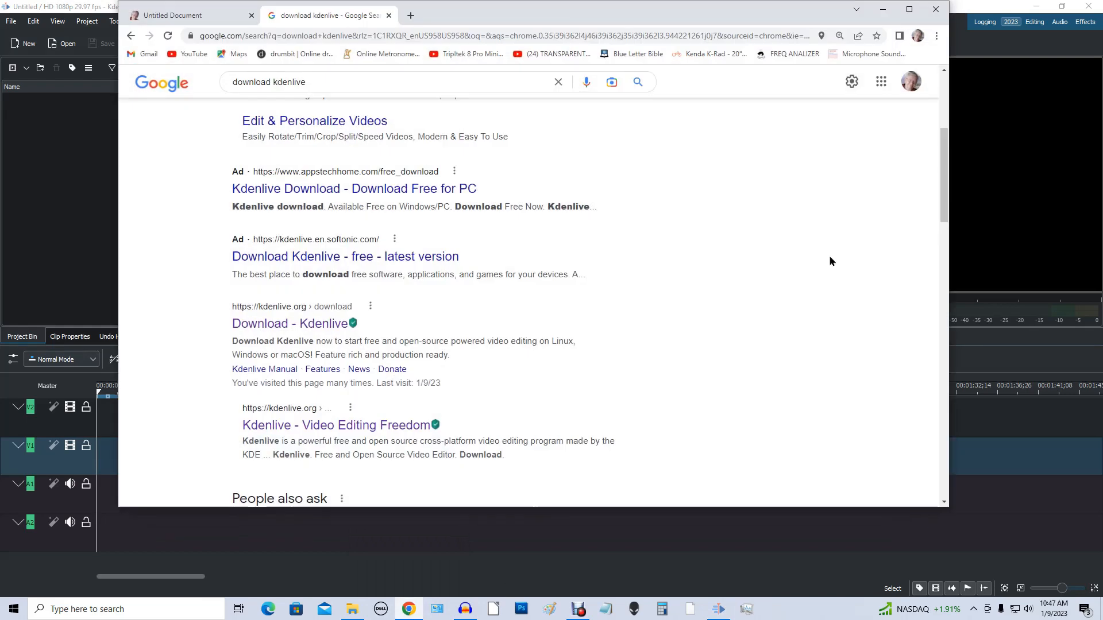
{"action": "scroll", "coordinate": [815, 258], "scroll_direction": "up", "scroll_amount": 5}
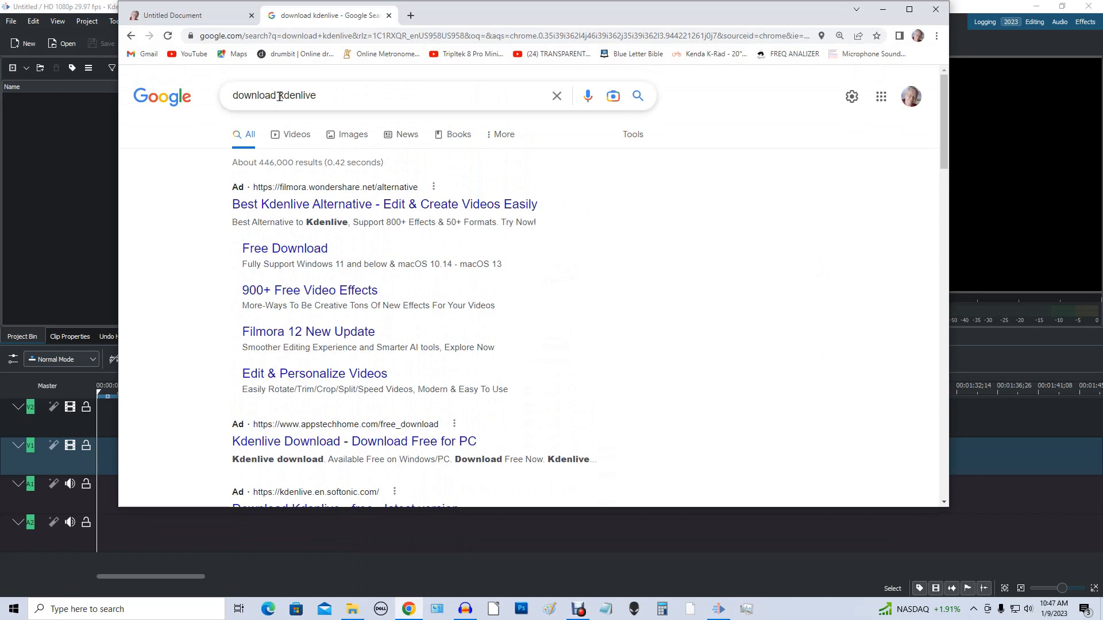
{"action": "scroll", "coordinate": [683, 226], "scroll_direction": "down", "scroll_amount": 2}
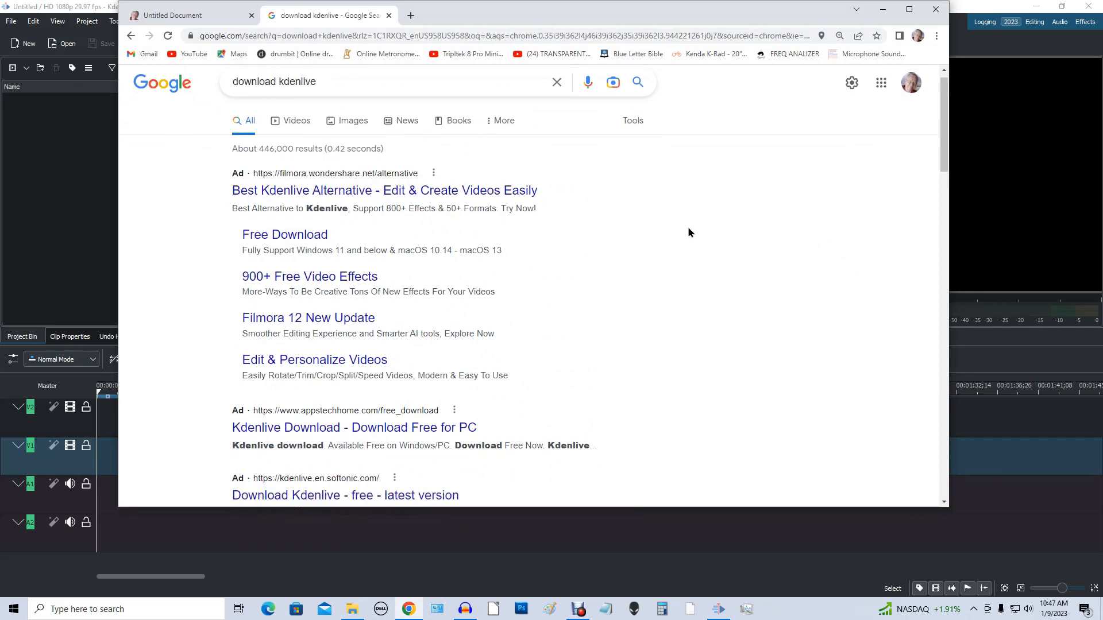
{"action": "scroll", "coordinate": [704, 231], "scroll_direction": "down", "scroll_amount": 2}
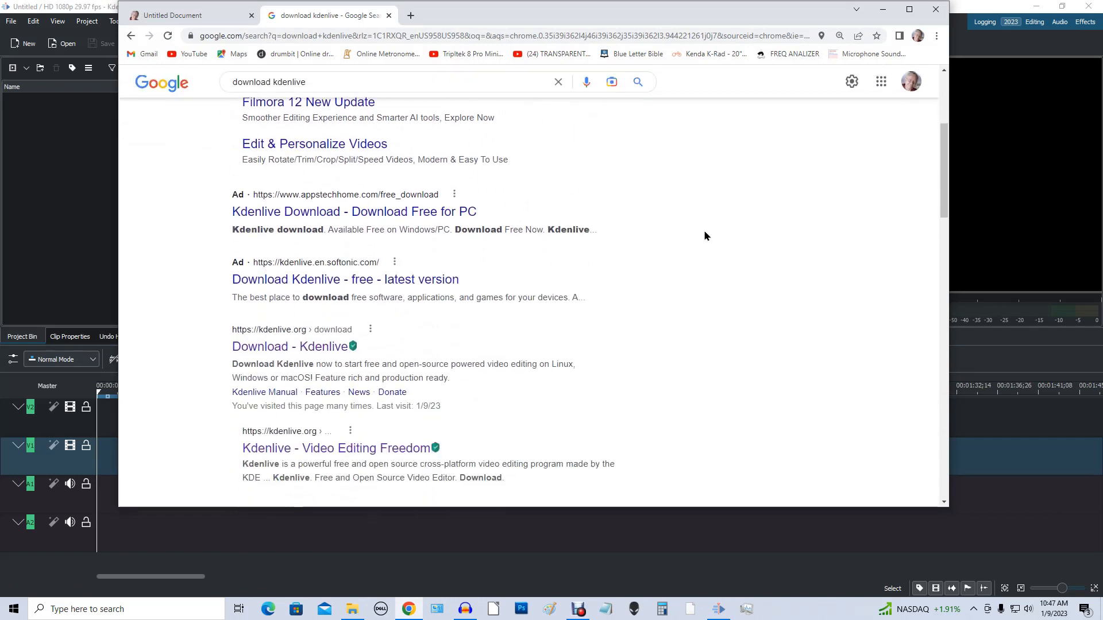
{"action": "scroll", "coordinate": [704, 231], "scroll_direction": "down", "scroll_amount": 2}
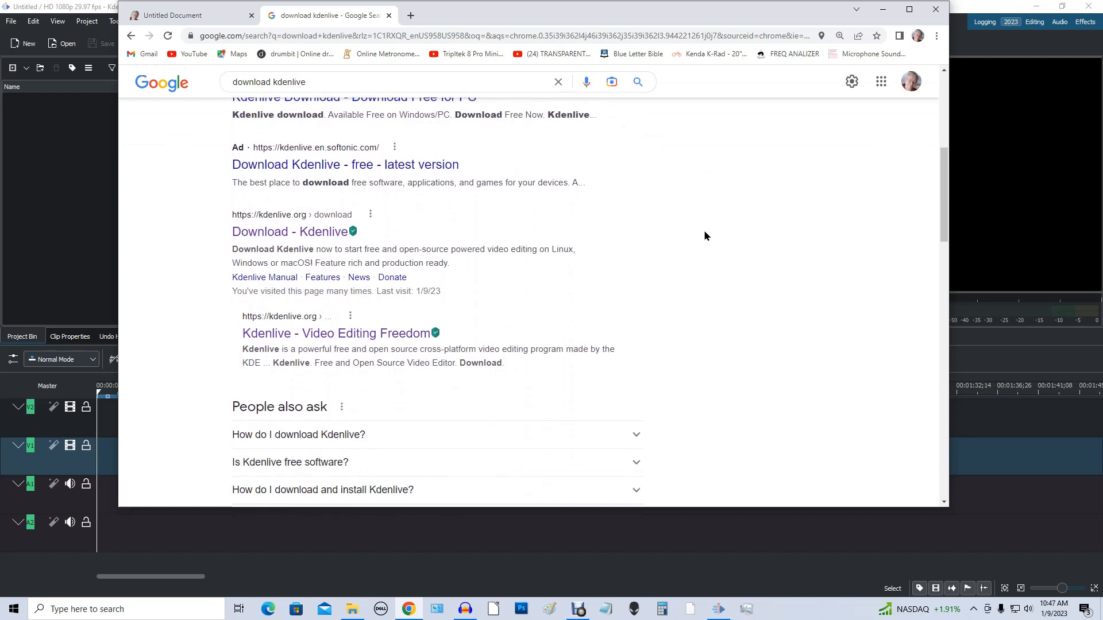
{"action": "left_click", "coordinate": [298, 235]}
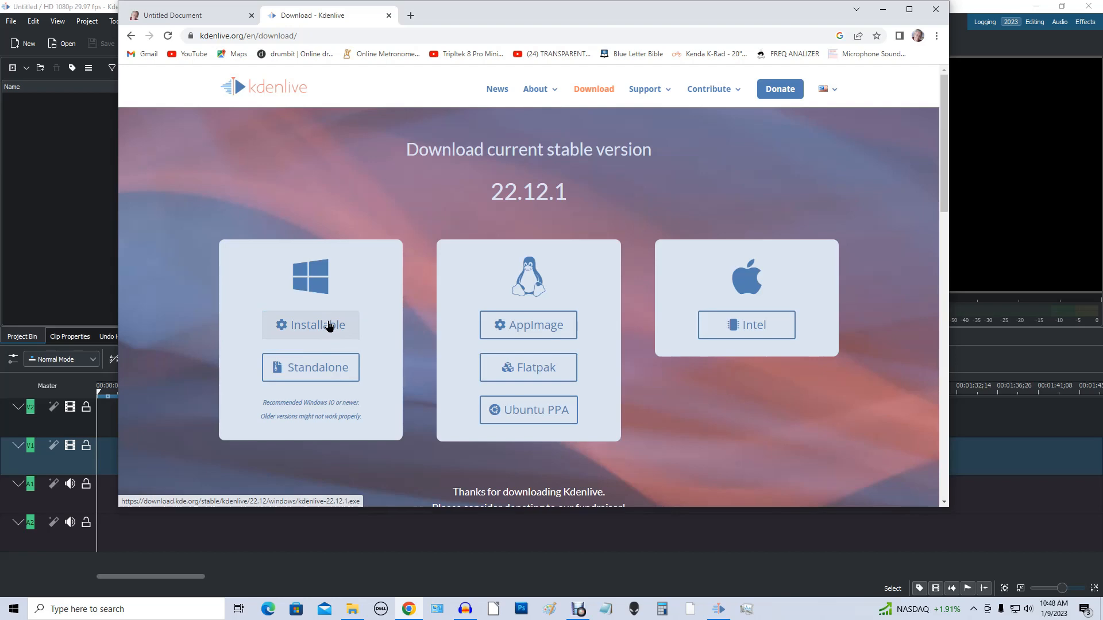
{"action": "left_click", "coordinate": [890, 9]}
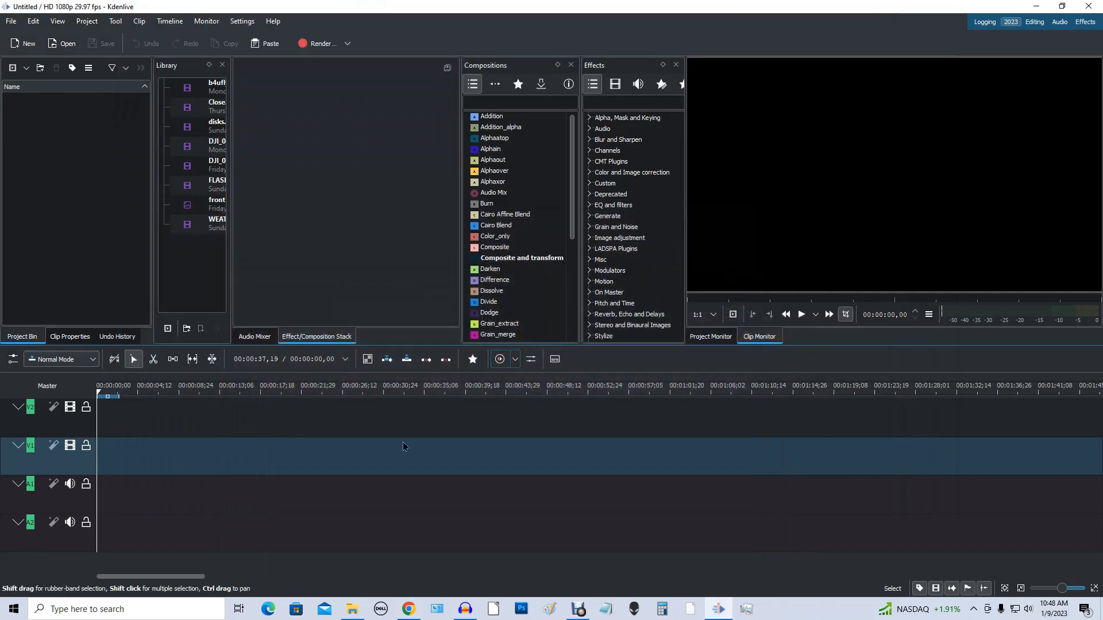
Step: Look through the Downloads folder on drive D in File Explorer for the Kdenlive installer files, and close it
{"action": "left_click", "coordinate": [357, 612]}
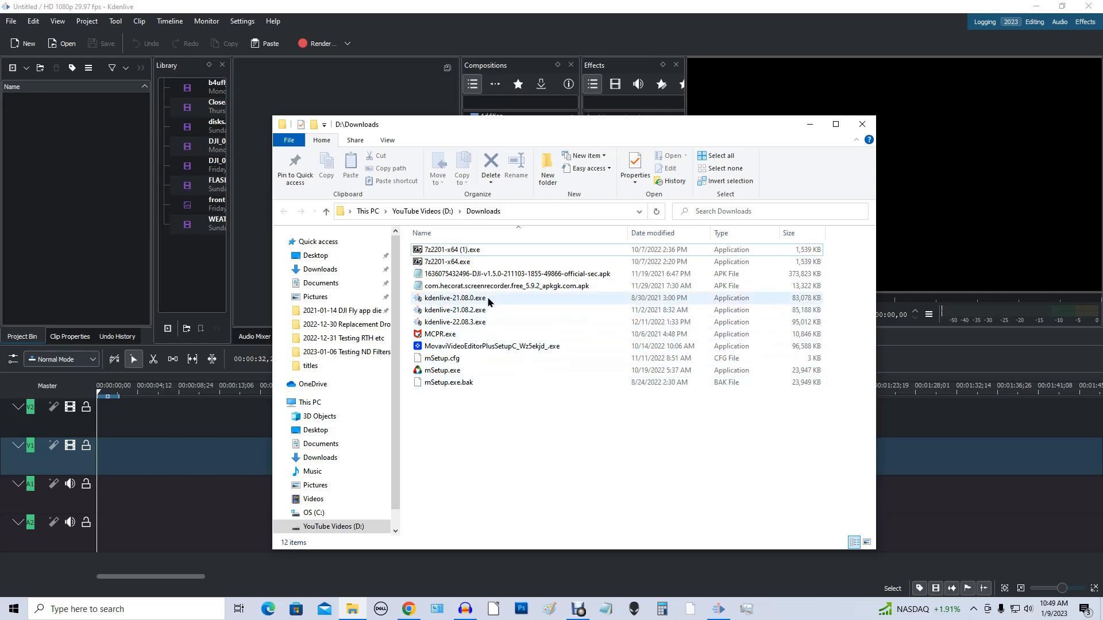
{"action": "mouse_move", "coordinate": [487, 298]}
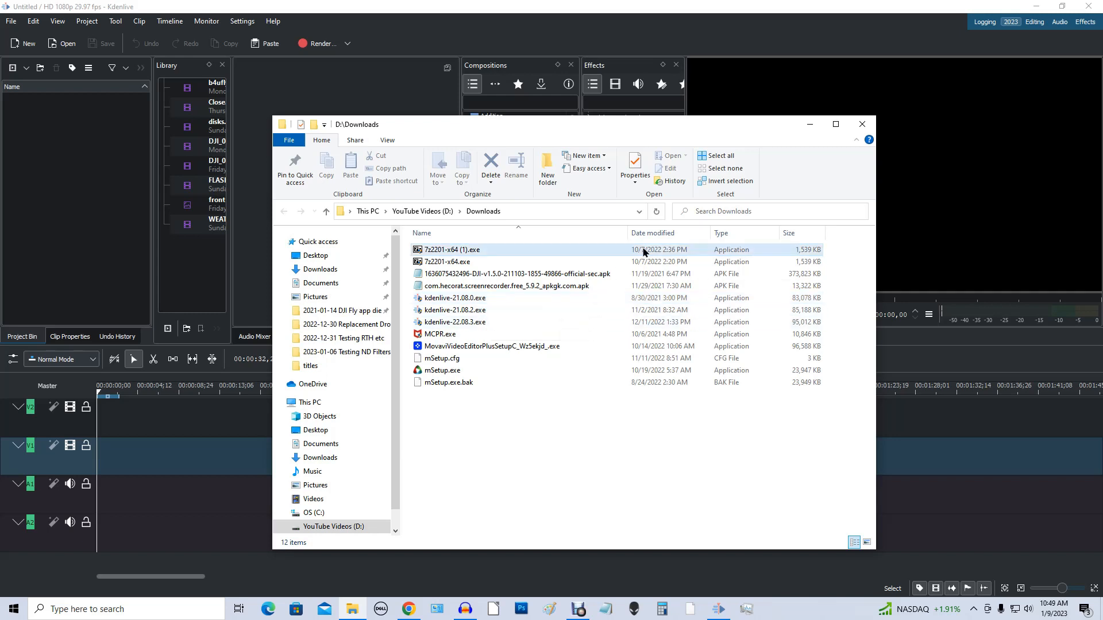
{"action": "left_click", "coordinate": [861, 125]}
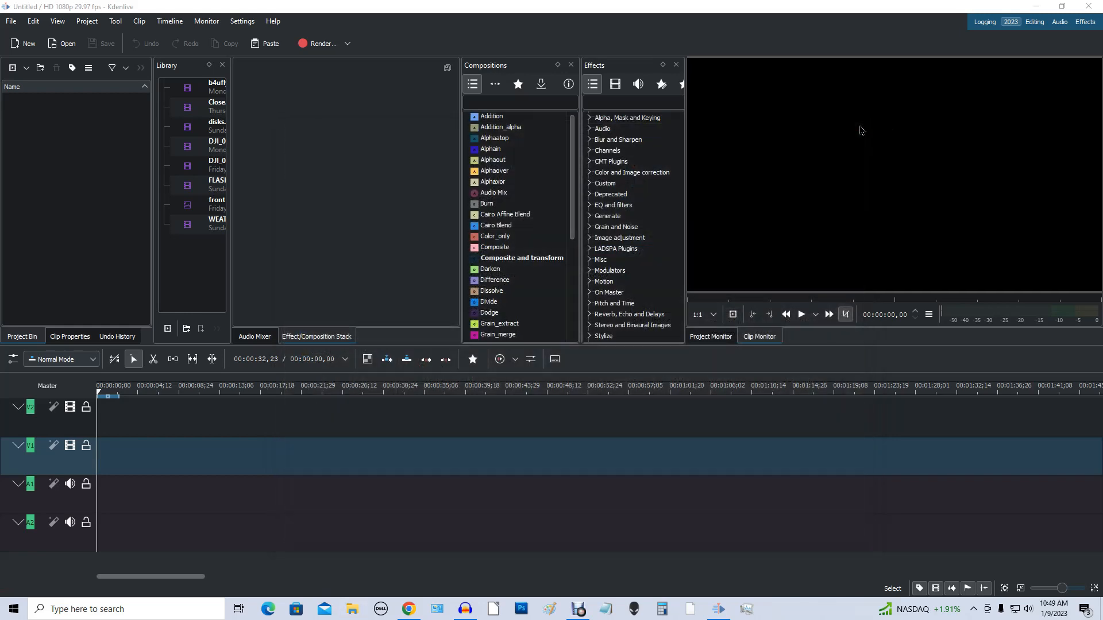
Step: Find Kdenlive among the installed Windows programs and examine its shortcut options without changing anything
{"action": "left_click", "coordinate": [14, 609]}
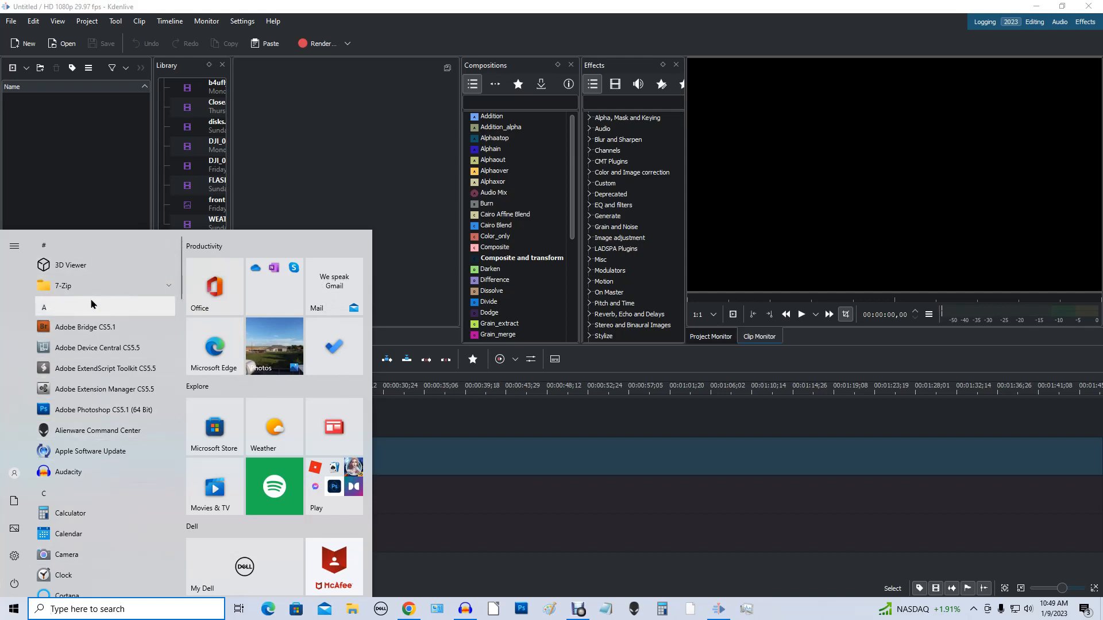
{"action": "scroll", "coordinate": [112, 316], "scroll_direction": "down", "scroll_amount": 8}
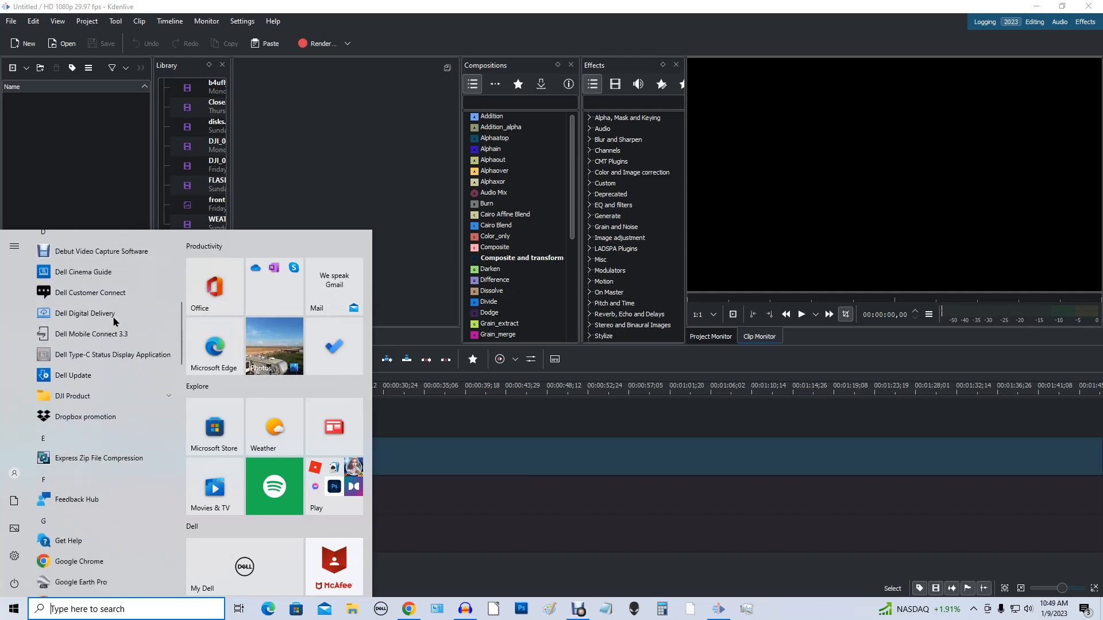
{"action": "scroll", "coordinate": [113, 321], "scroll_direction": "down", "scroll_amount": 6}
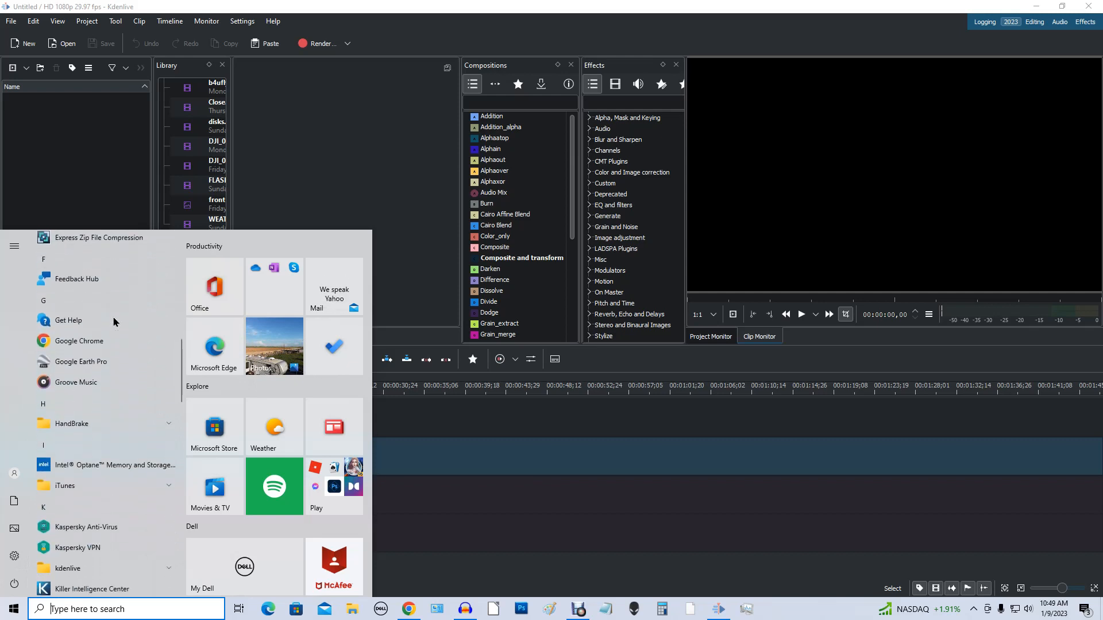
{"action": "scroll", "coordinate": [113, 322], "scroll_direction": "down", "scroll_amount": 1}
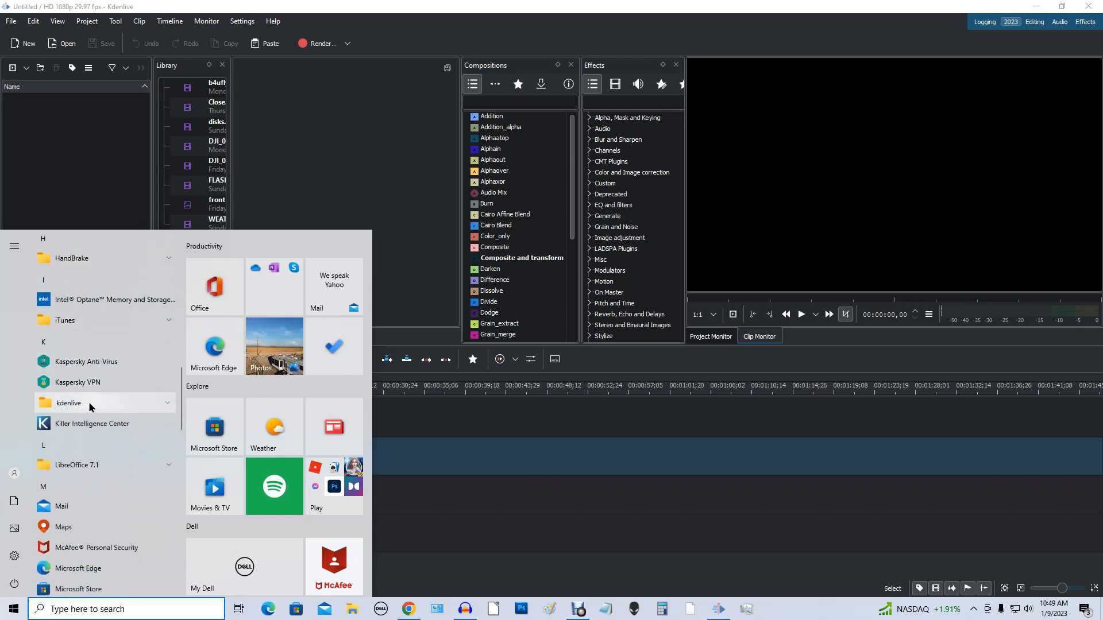
{"action": "left_click", "coordinate": [133, 403]}
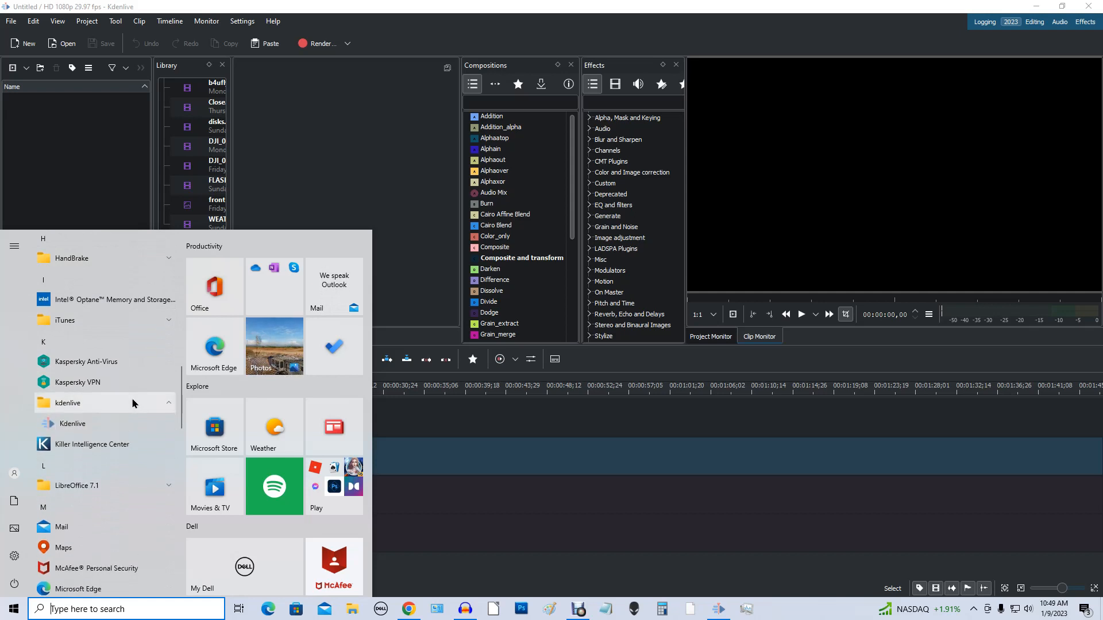
{"action": "right_click", "coordinate": [101, 426]}
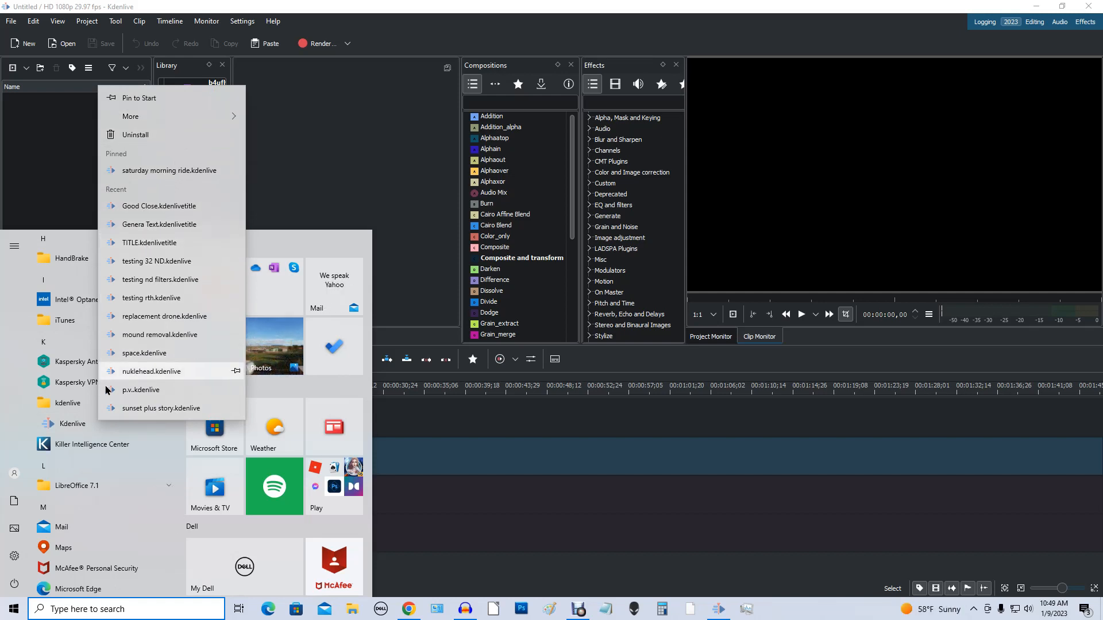
{"action": "left_click", "coordinate": [495, 426]}
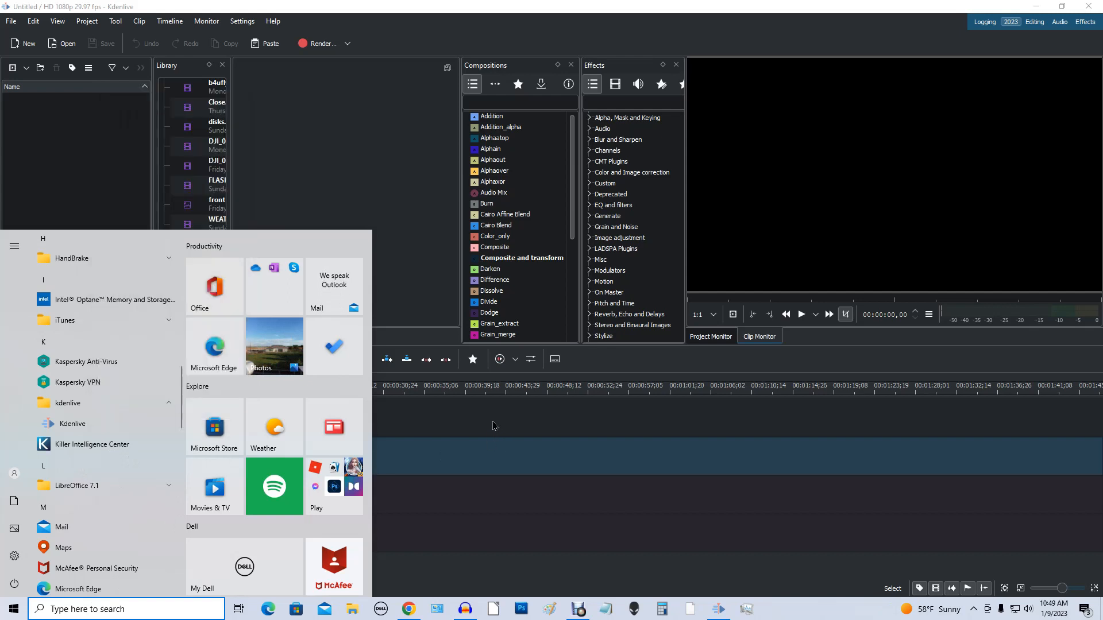
{"action": "left_click", "coordinate": [14, 608]}
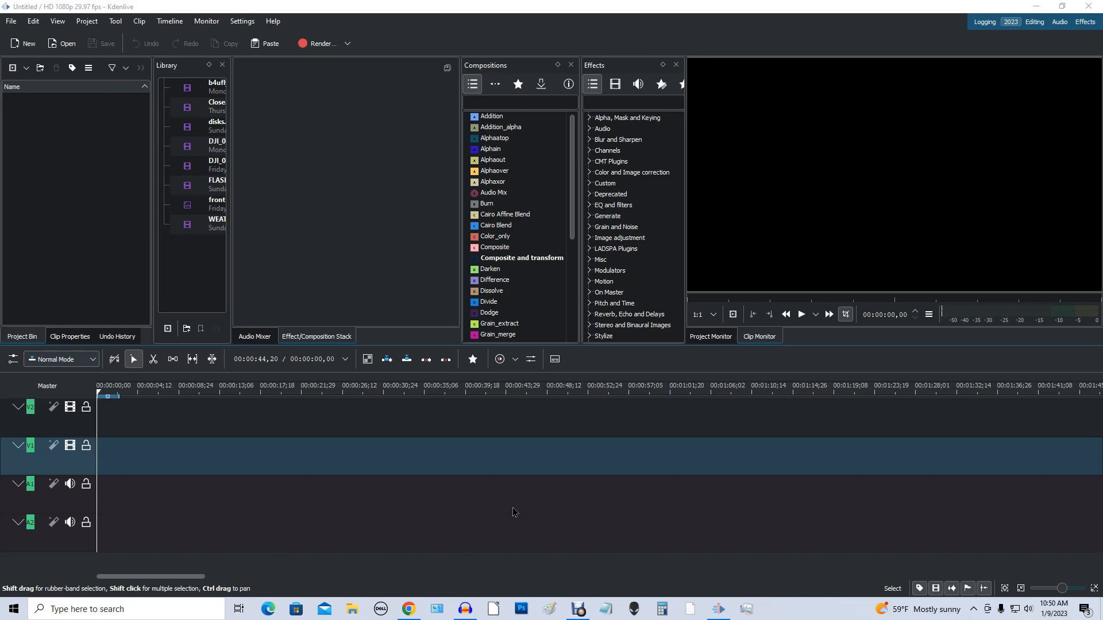
Step: Compare the Editing and 2023 workspace layouts and leave the Editing layout active
{"action": "left_click", "coordinate": [1039, 23]}
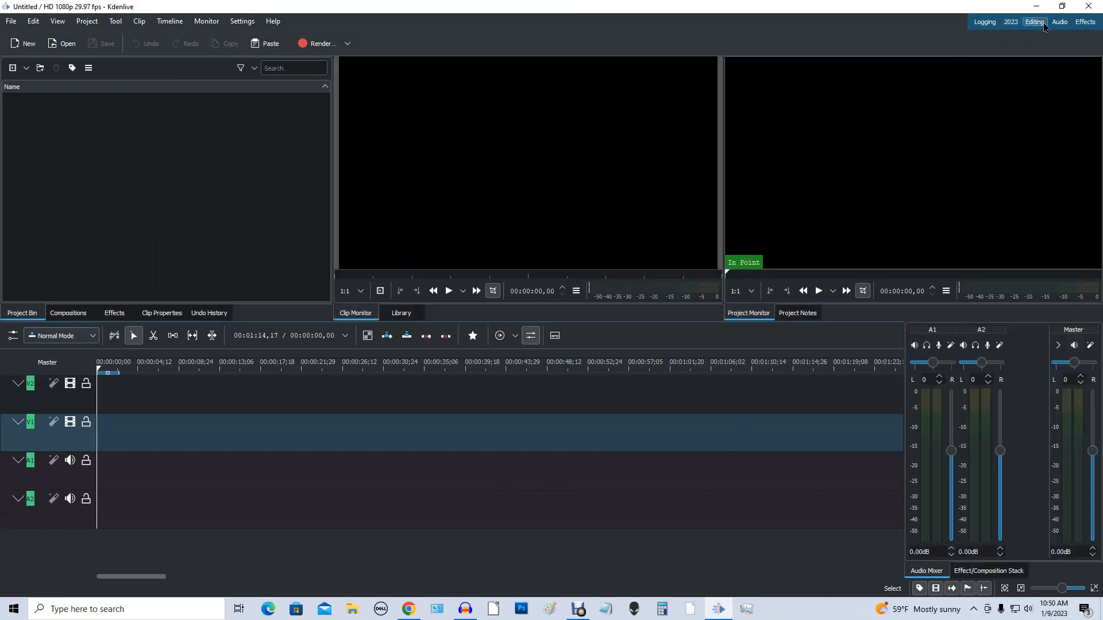
{"action": "left_click", "coordinate": [1012, 23]}
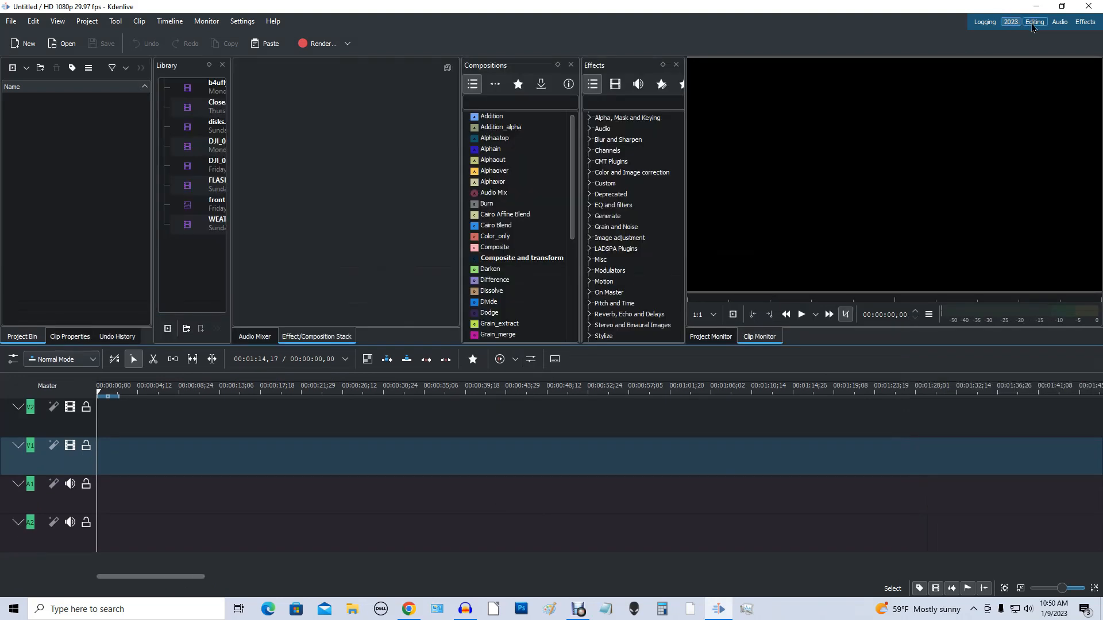
{"action": "left_click", "coordinate": [1033, 23]}
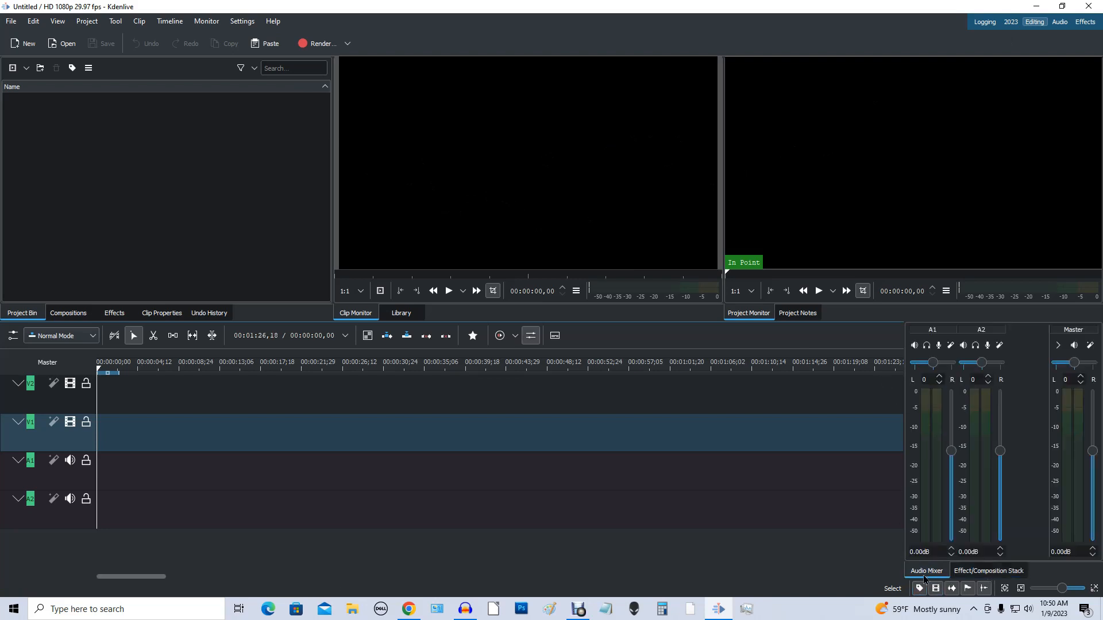
Step: Check the Audio Mixer and Effect/Composition Stack panels and hide both of them from the workspace
{"action": "left_click", "coordinate": [983, 576]}
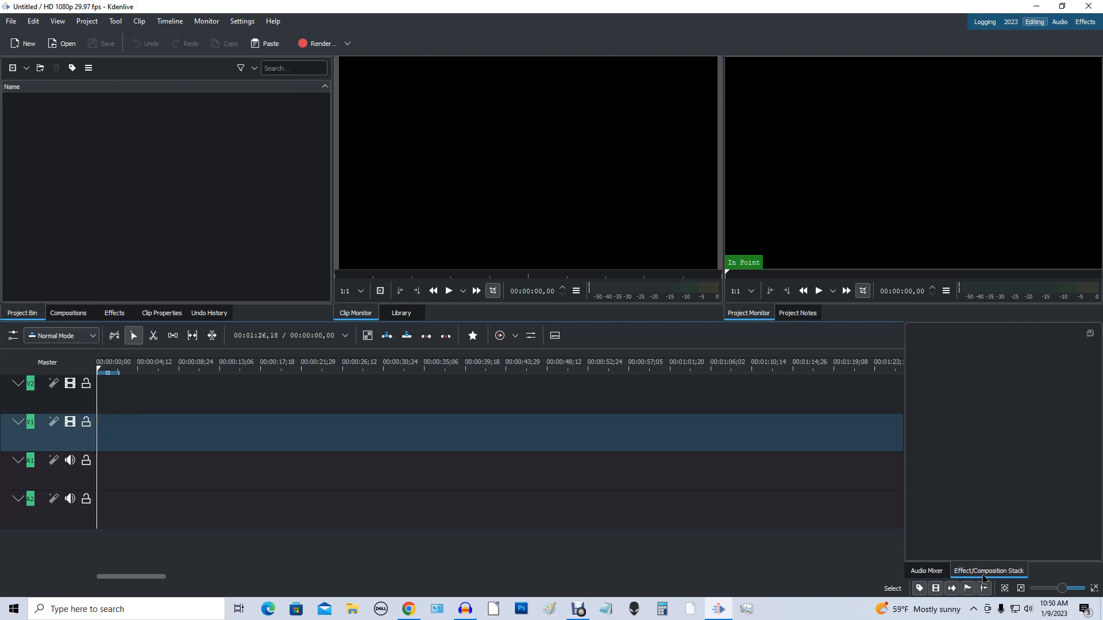
{"action": "left_click", "coordinate": [923, 572]}
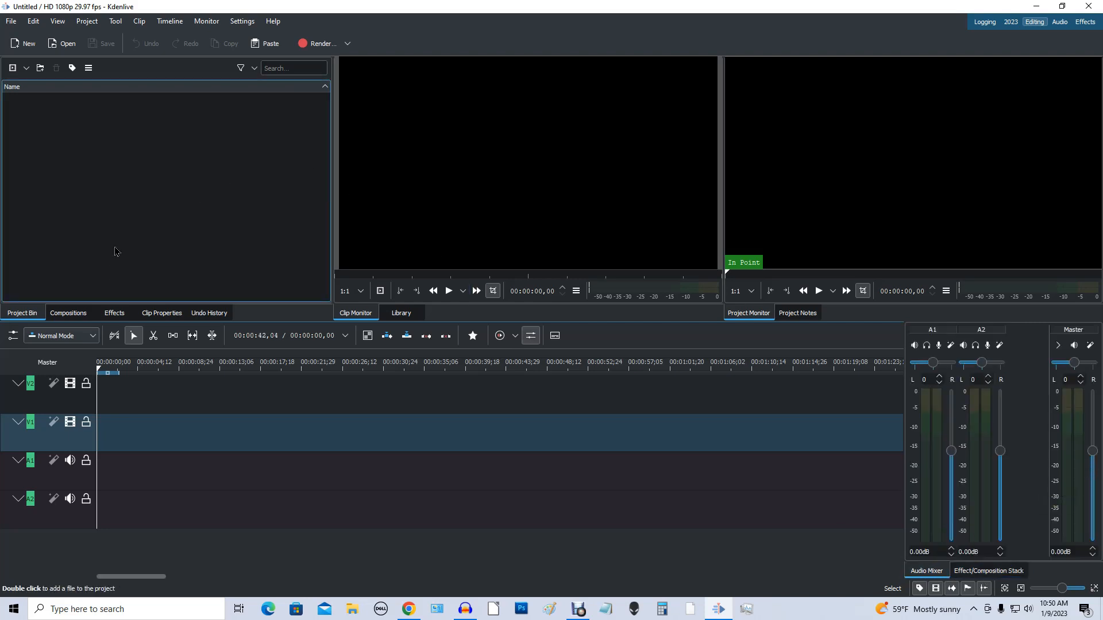
{"action": "left_click", "coordinate": [55, 27]}
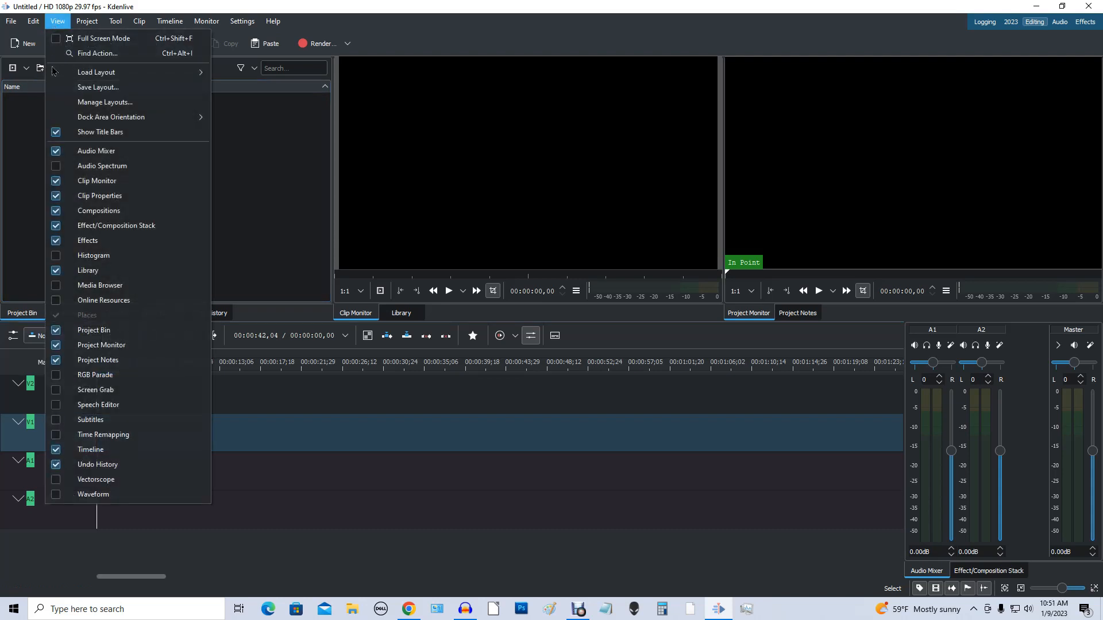
{"action": "left_click", "coordinate": [59, 155]}
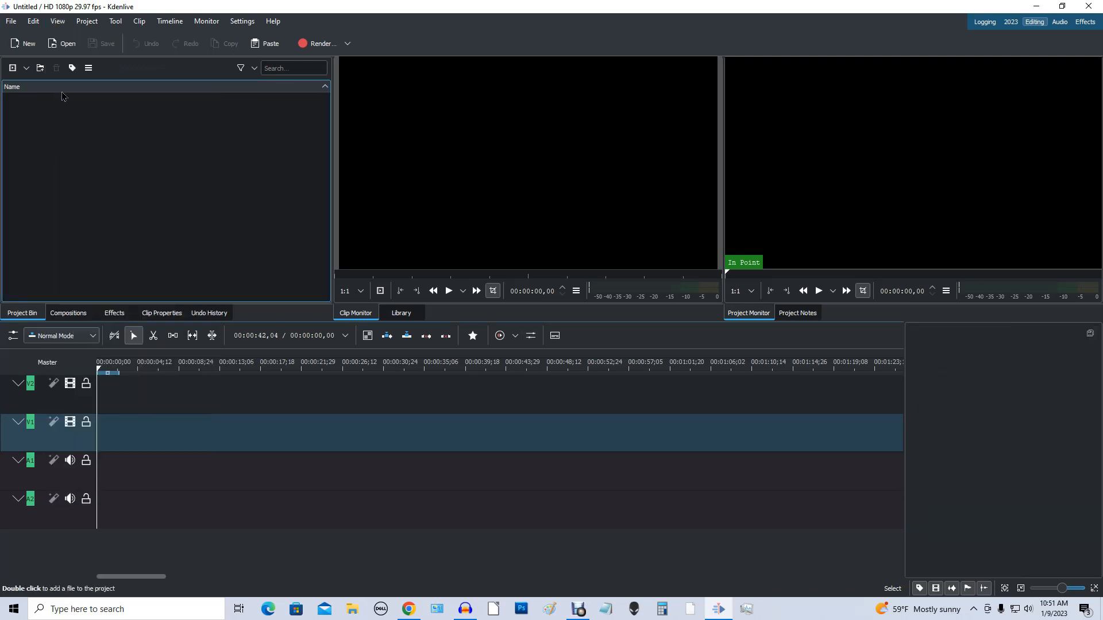
{"action": "left_click", "coordinate": [60, 23]}
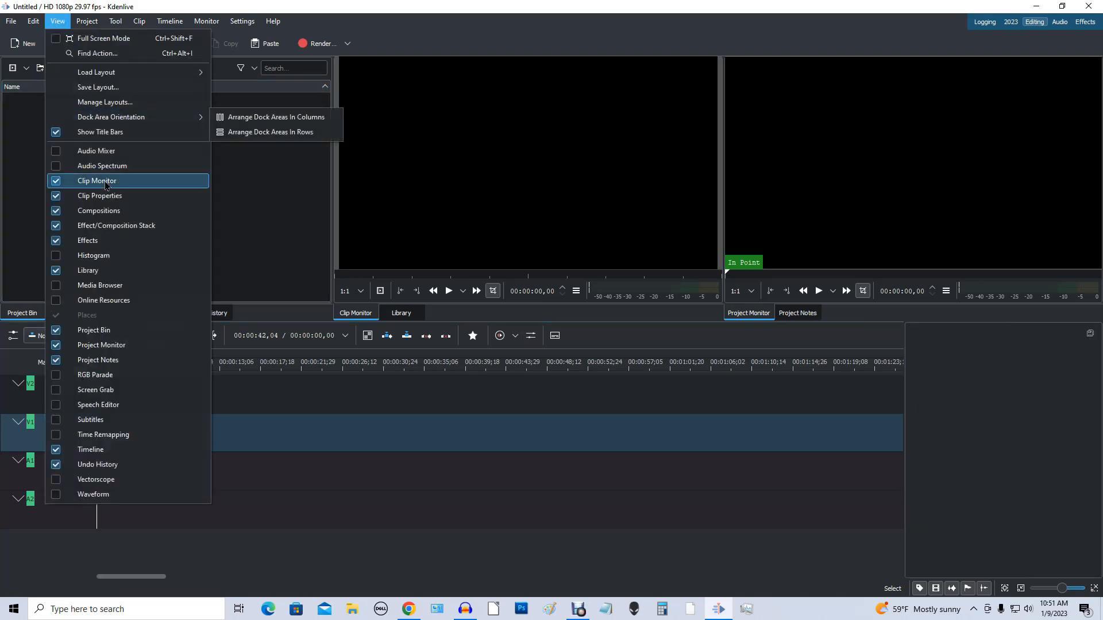
{"action": "left_click", "coordinate": [53, 229]}
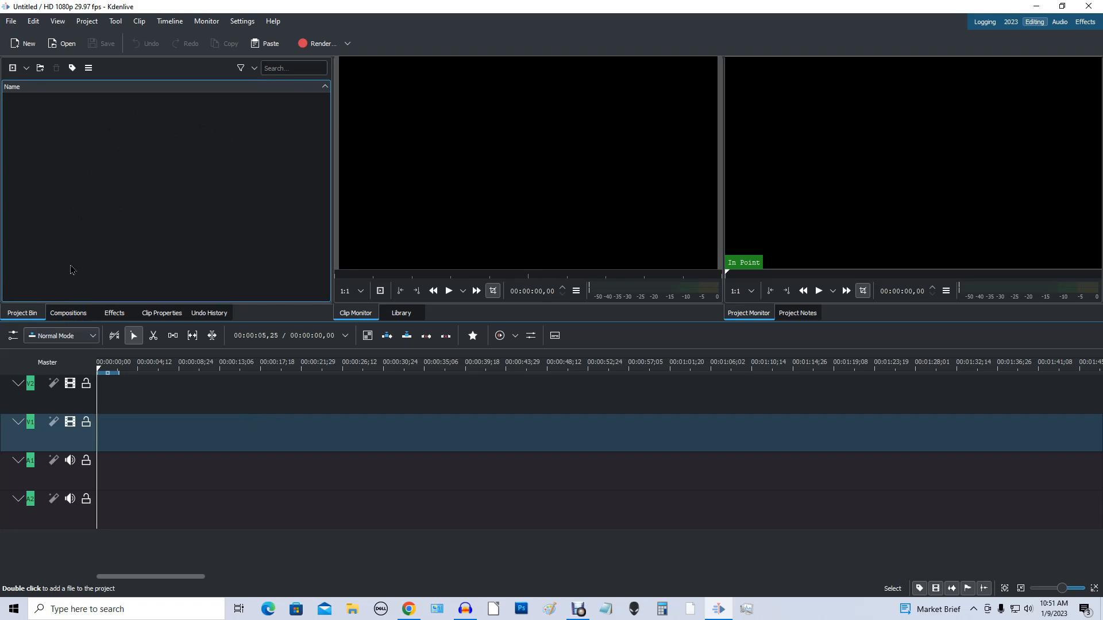
Step: Move the Compositions panel into the Clip Monitor and Library group, check each panel there, and leave Compositions in front
{"action": "left_click", "coordinate": [69, 312]}
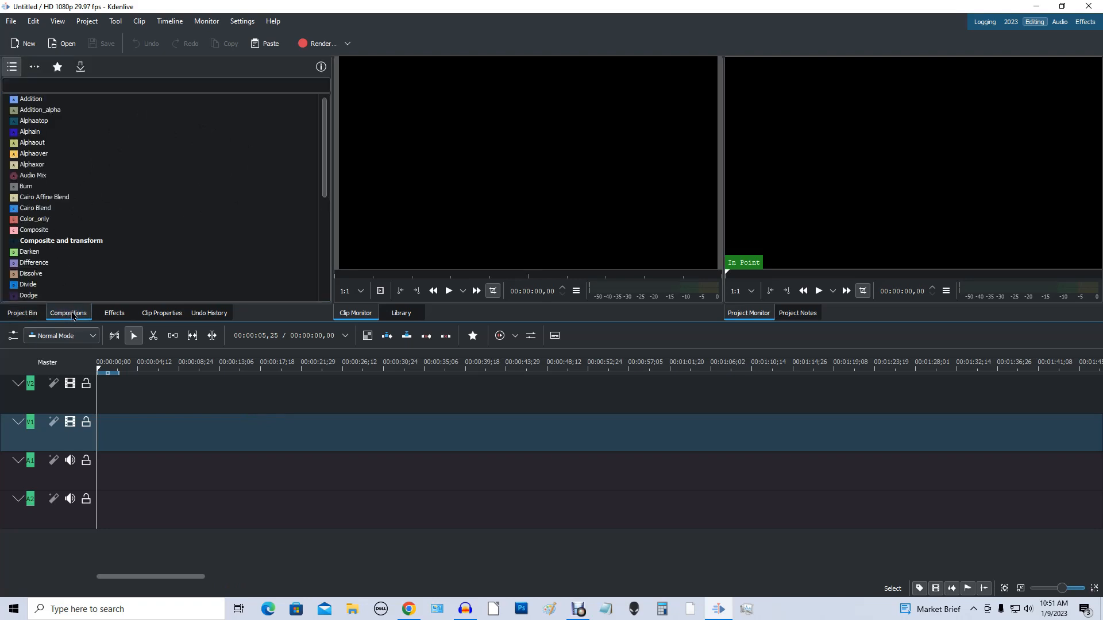
{"action": "left_click", "coordinate": [117, 318]}
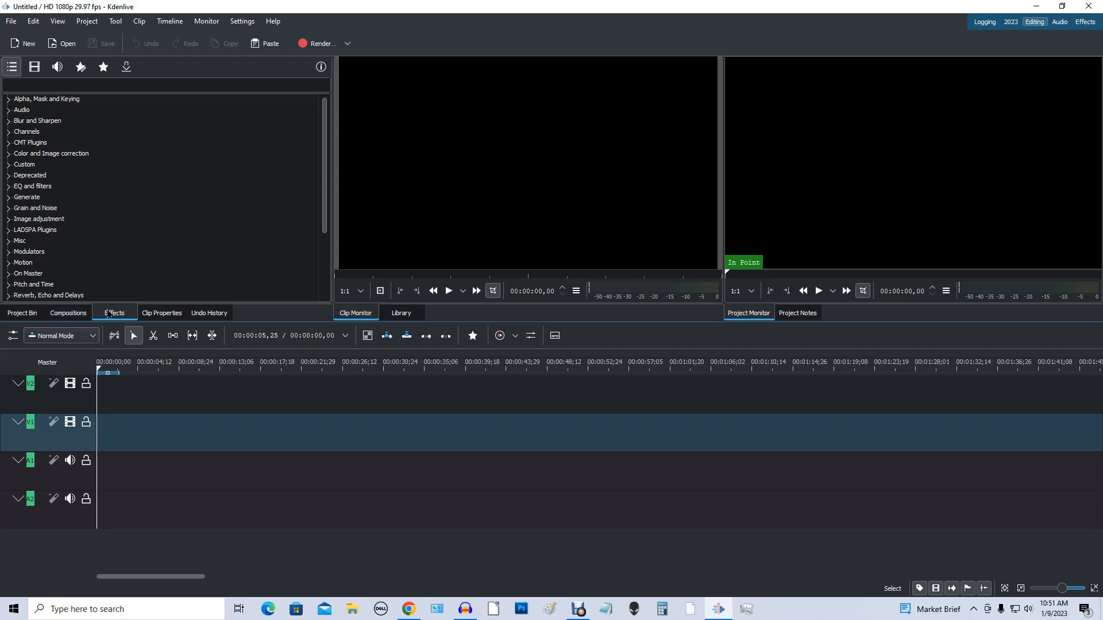
{"action": "left_click", "coordinate": [68, 314]}
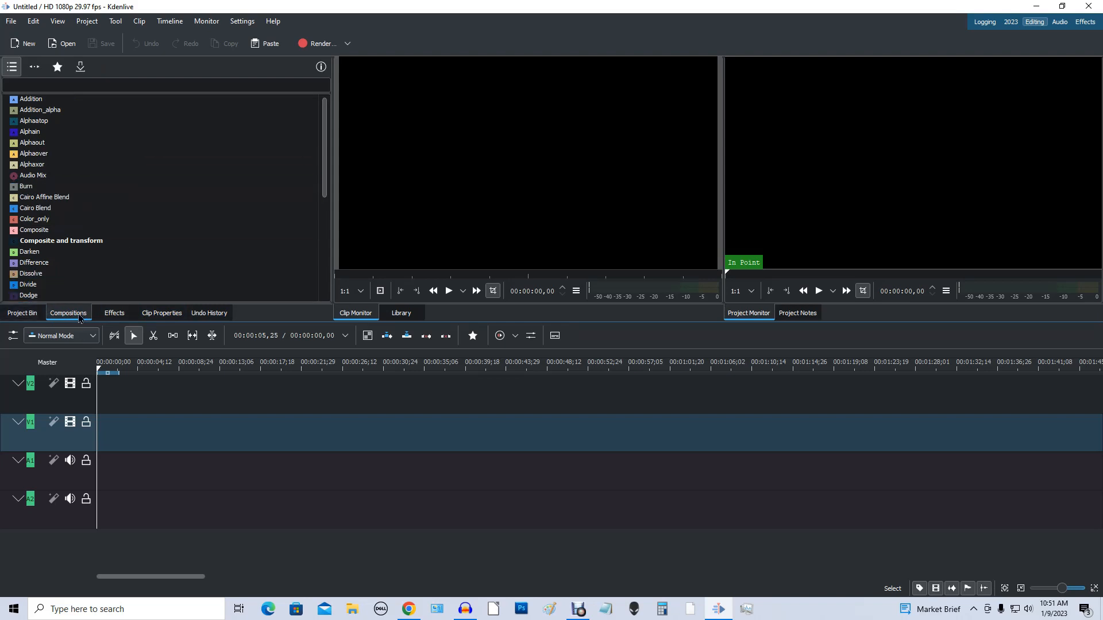
{"action": "left_click_drag", "start_coordinate": [78, 318], "coordinate": [518, 134]}
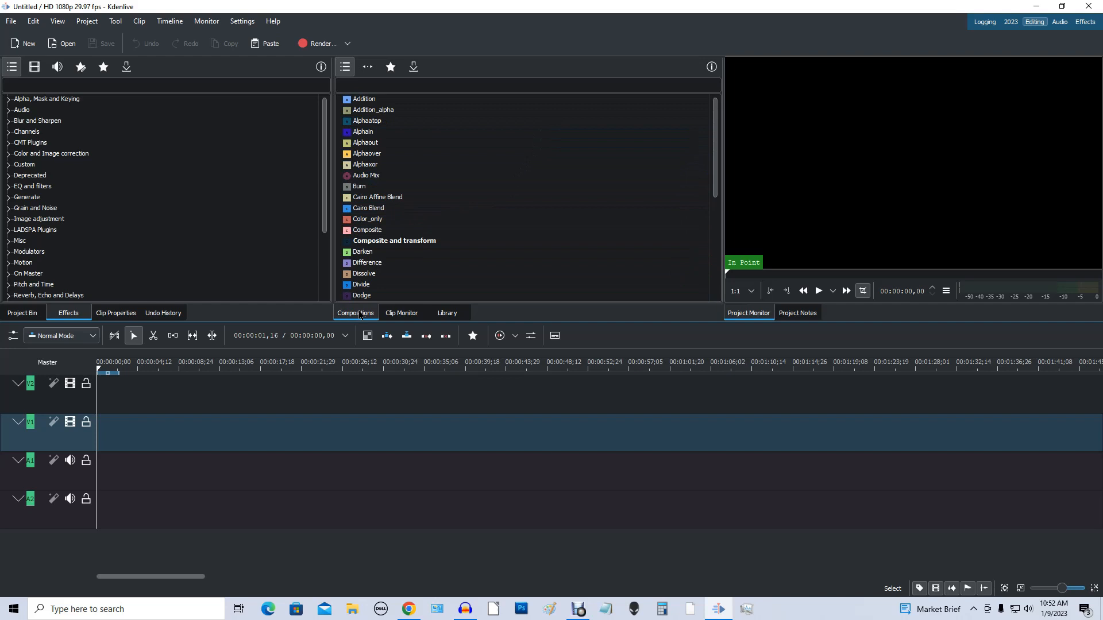
{"action": "left_click", "coordinate": [412, 317]}
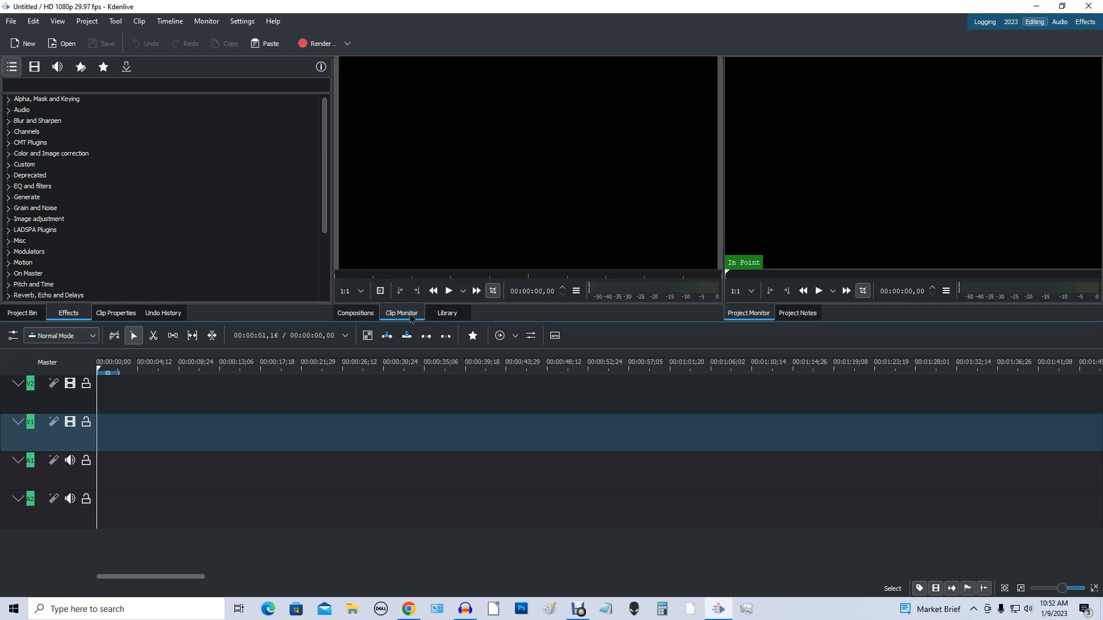
{"action": "left_click", "coordinate": [452, 317]}
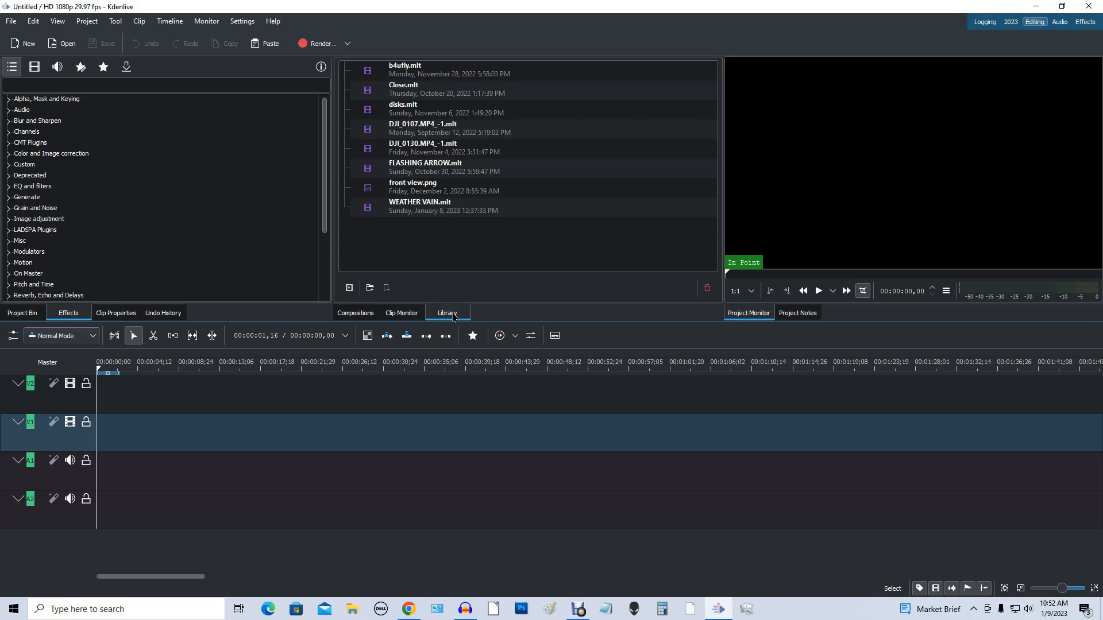
{"action": "left_click", "coordinate": [404, 317]}
{"action": "left_click", "coordinate": [355, 316]}
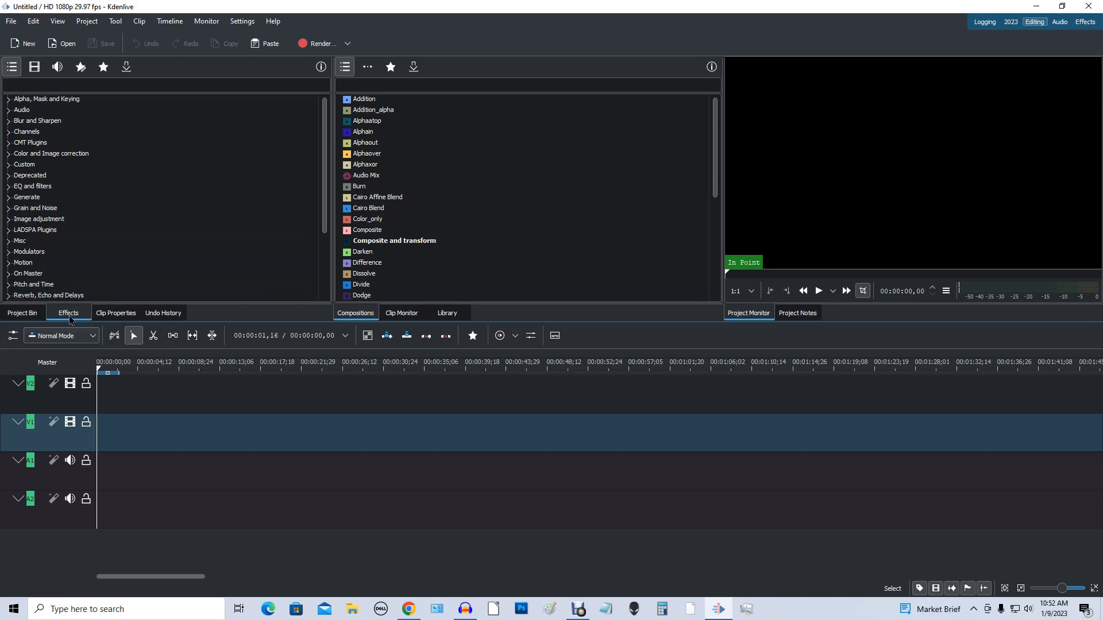
Step: Dock the Effects panel as a separate column between the Compositions group and the Project Monitor
{"action": "left_click_drag", "start_coordinate": [70, 319], "coordinate": [510, 247]}
{"action": "left_click_drag", "start_coordinate": [544, 214], "coordinate": [646, 85]}
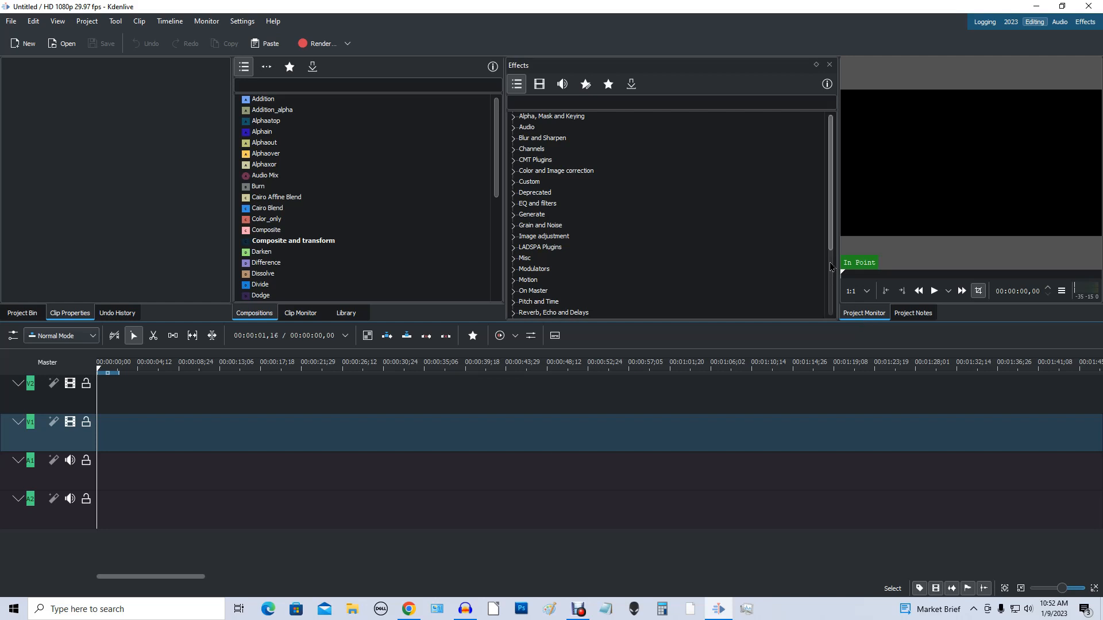
Step: Narrow the Effects panel to give the Project Monitor beside it more width
{"action": "left_click_drag", "start_coordinate": [839, 268], "coordinate": [743, 275]}
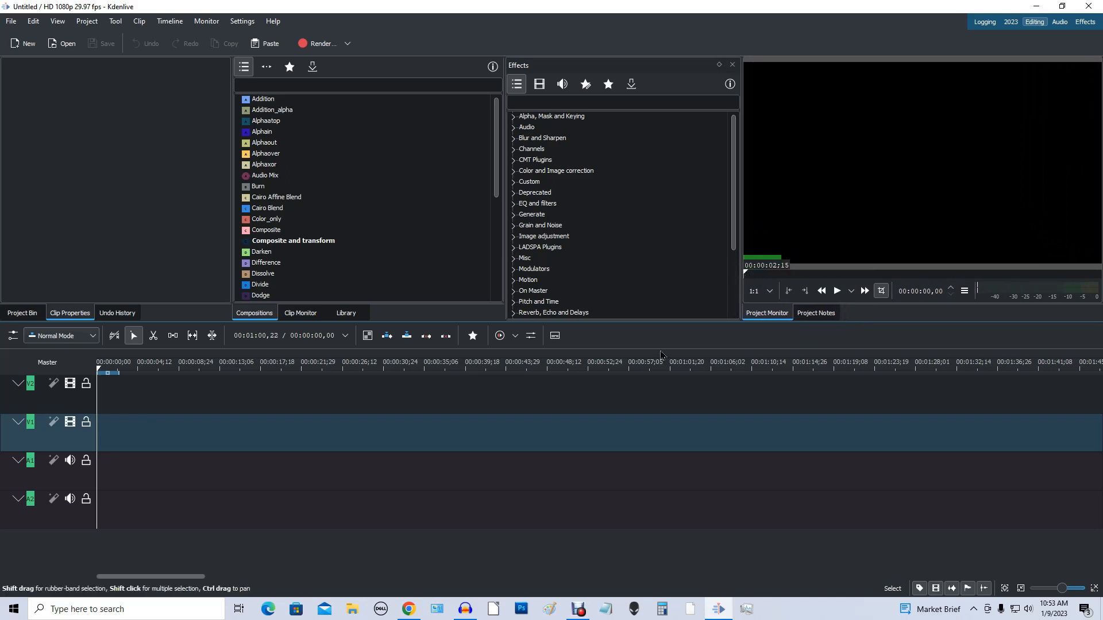
{"action": "left_click", "coordinate": [668, 262]}
Step: In File Explorer, open the 32 ND folder inside 2023-01-06 Testing ND Filters and select DJI_0008.MP4
{"action": "left_click", "coordinate": [353, 612]}
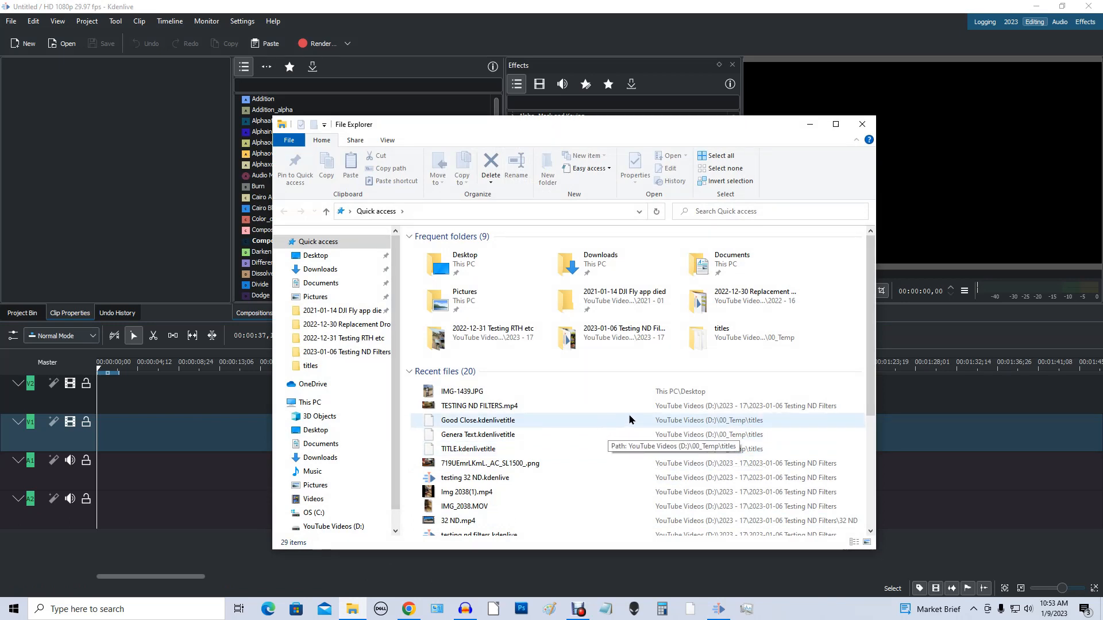
{"action": "left_click", "coordinate": [345, 358]}
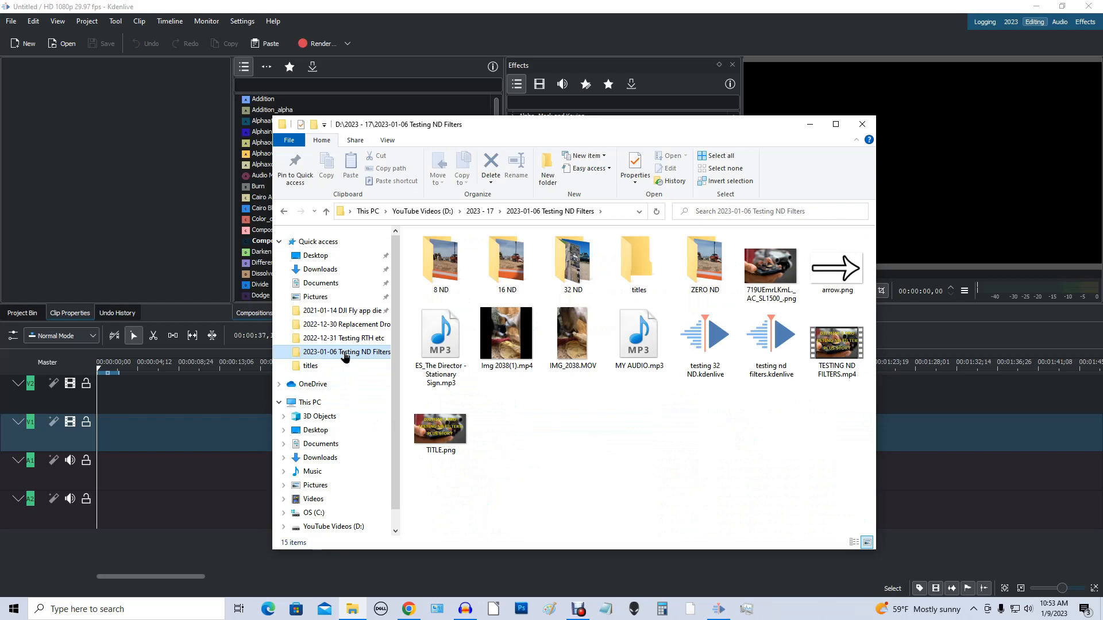
{"action": "left_click", "coordinate": [572, 269]}
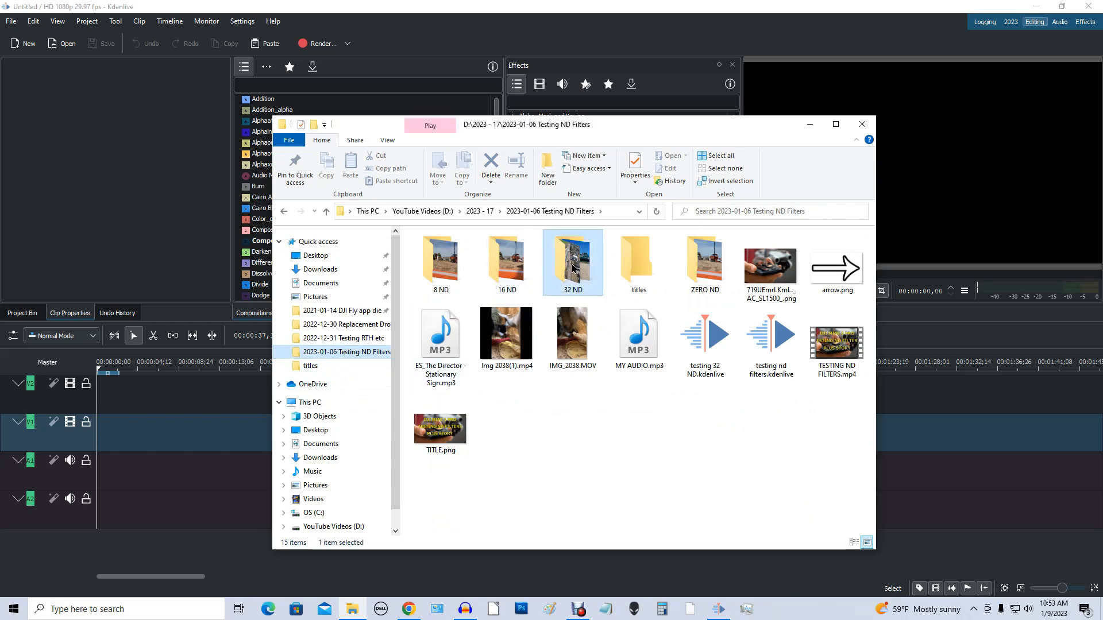
{"action": "double_click", "coordinate": [573, 269]}
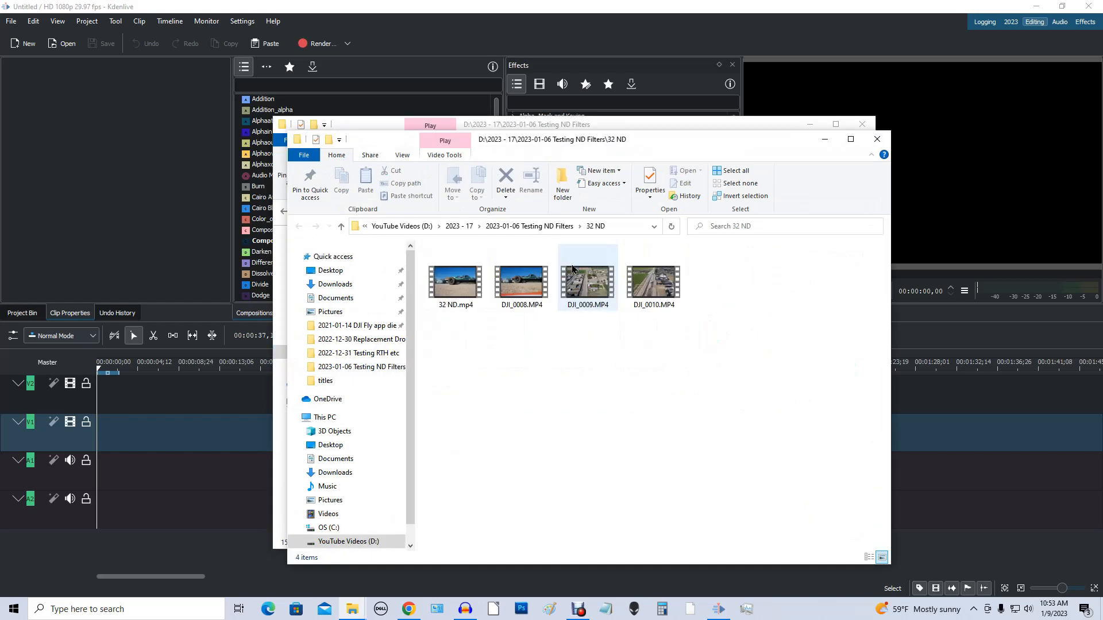
{"action": "left_click", "coordinate": [528, 289]}
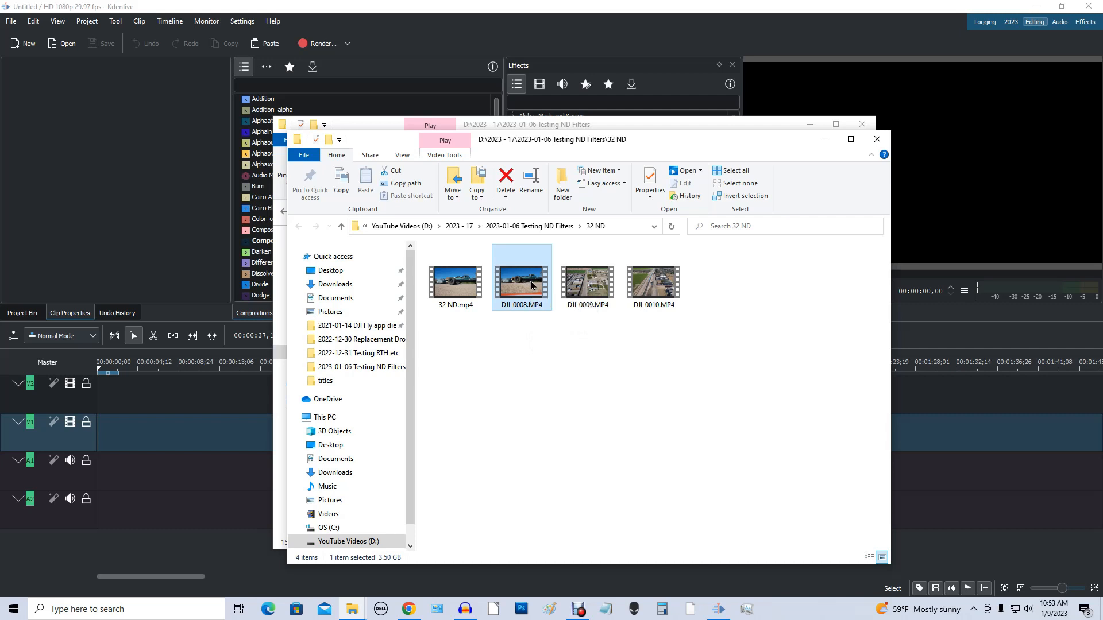
Step: Try to add DJI_0008.MP4 over the Clip Properties panel, and bring the Project Bin to the front
{"action": "left_click_drag", "start_coordinate": [530, 285], "coordinate": [143, 214]}
{"action": "left_click", "coordinate": [29, 316]}
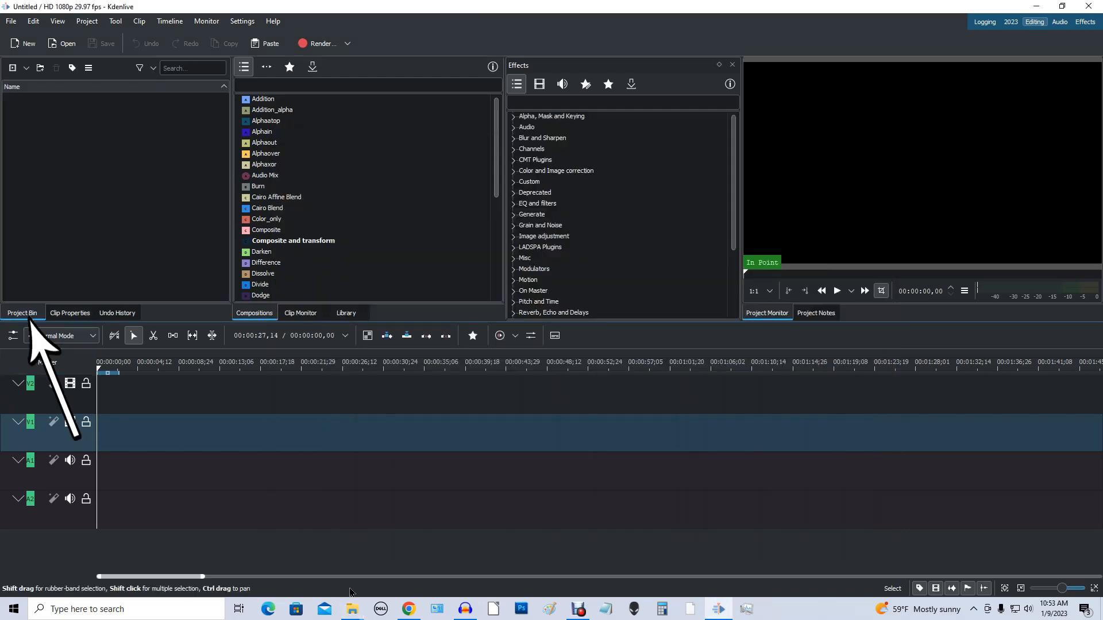
{"action": "mouse_move", "coordinate": [352, 609]}
{"action": "left_click", "coordinate": [440, 585]}
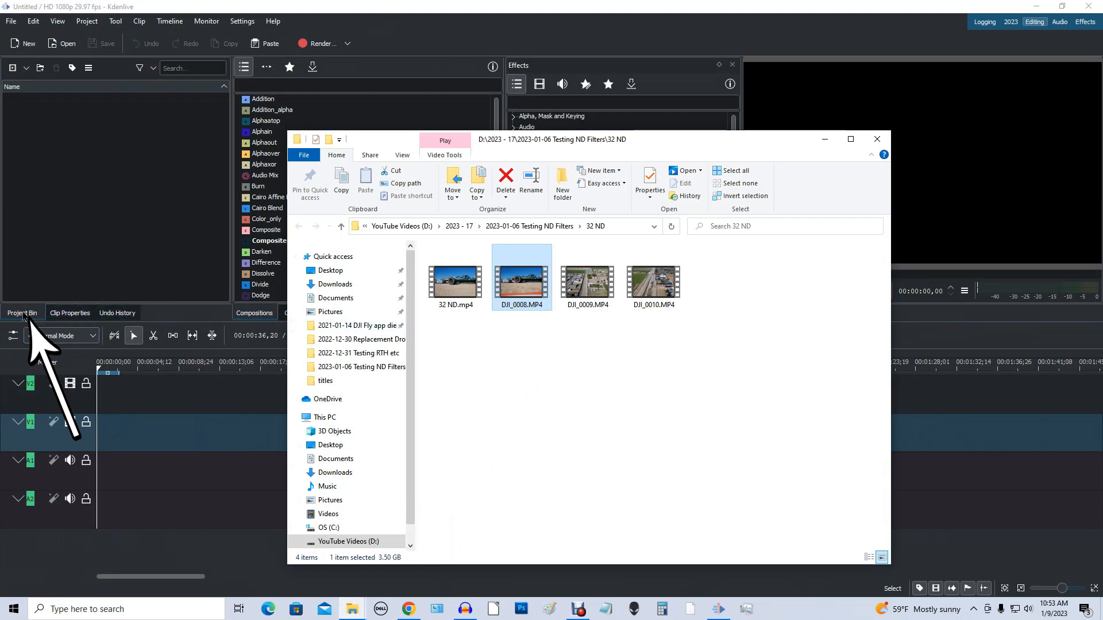
{"action": "left_click", "coordinate": [24, 316]}
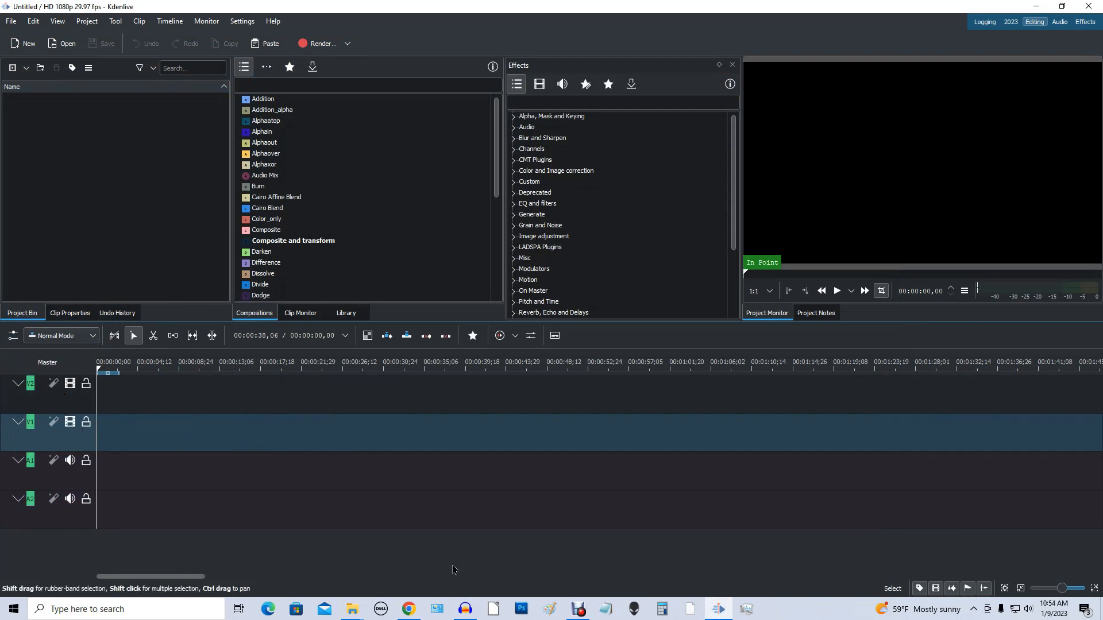
Step: Import DJI_0008.MP4 into the Project Bin and switch the project to the clip's 4K UHD 2160p 29.97 fps profile
{"action": "mouse_move", "coordinate": [349, 614]}
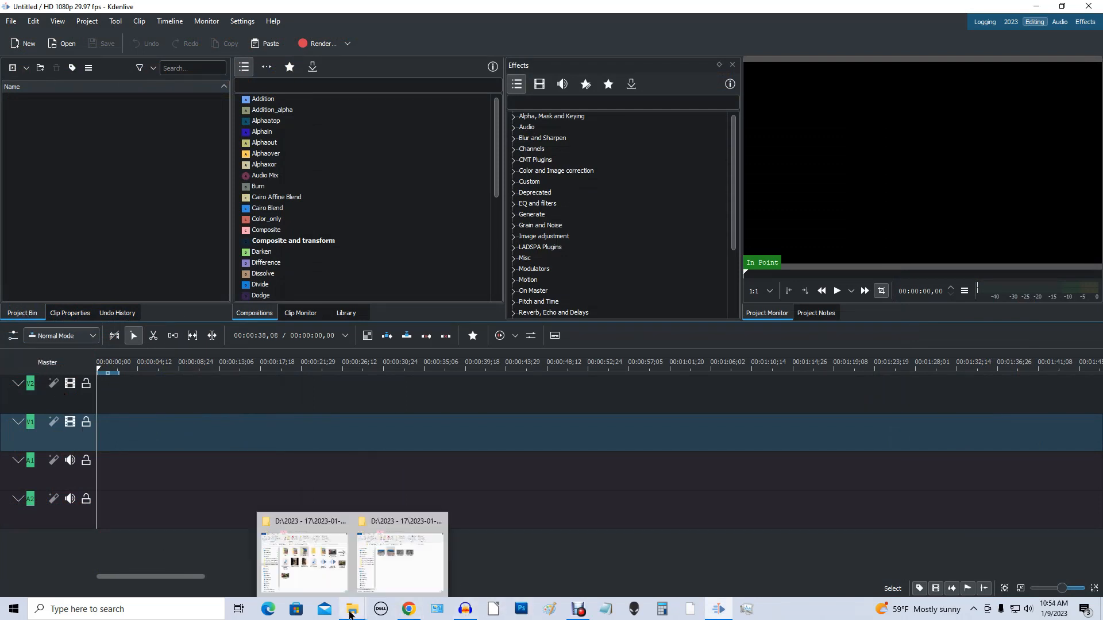
{"action": "left_click", "coordinate": [394, 580]}
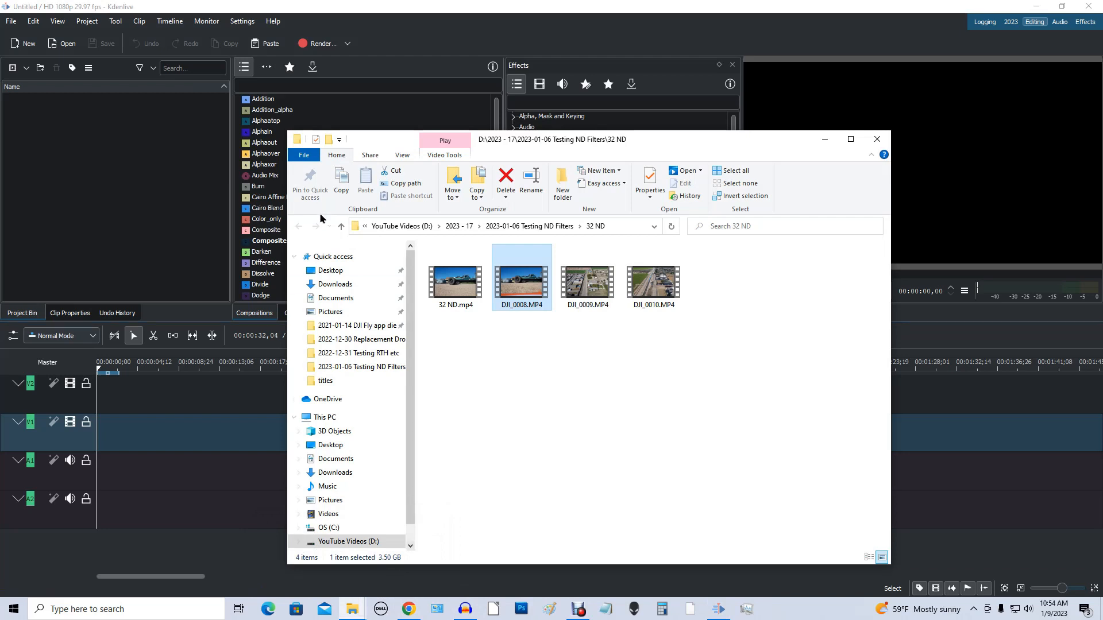
{"action": "left_click_drag", "start_coordinate": [520, 285], "coordinate": [104, 207]}
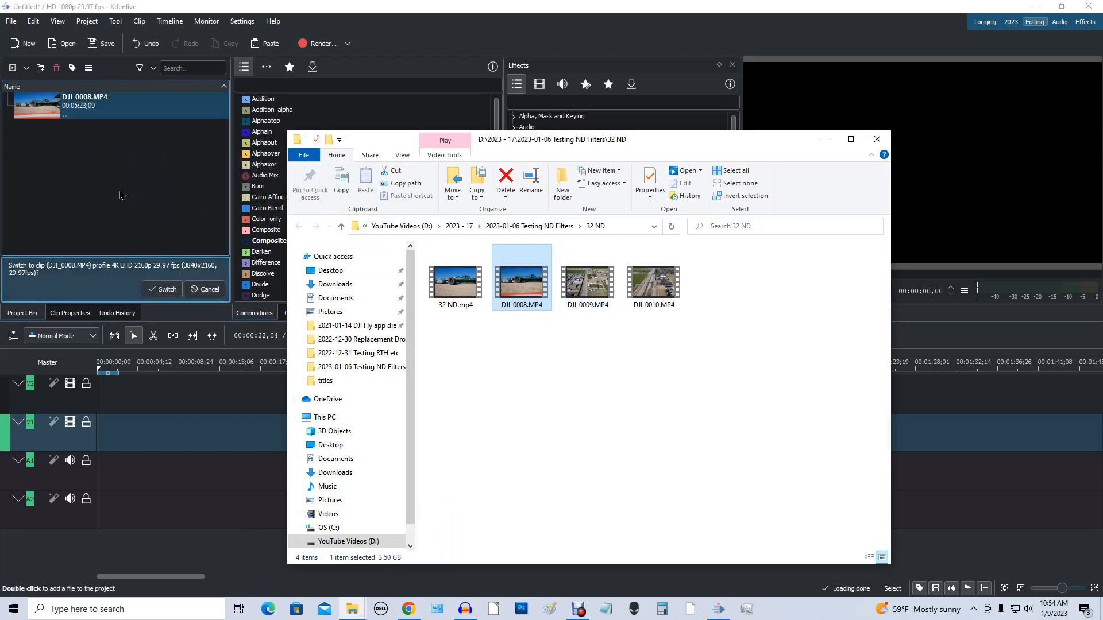
{"action": "left_click", "coordinate": [494, 6]}
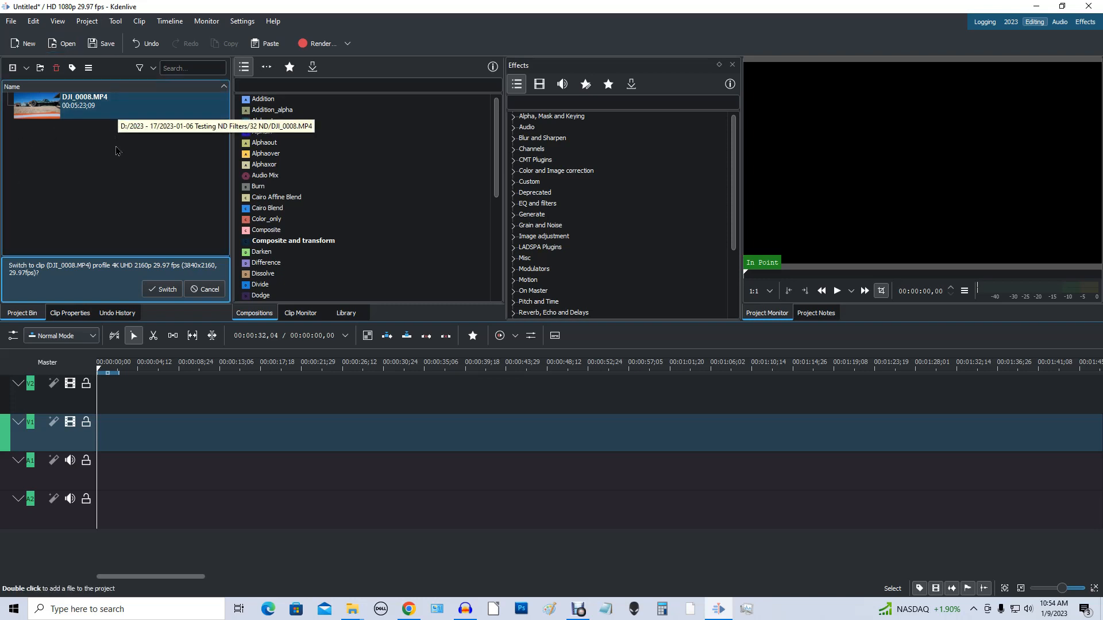
{"action": "left_click", "coordinate": [165, 289]}
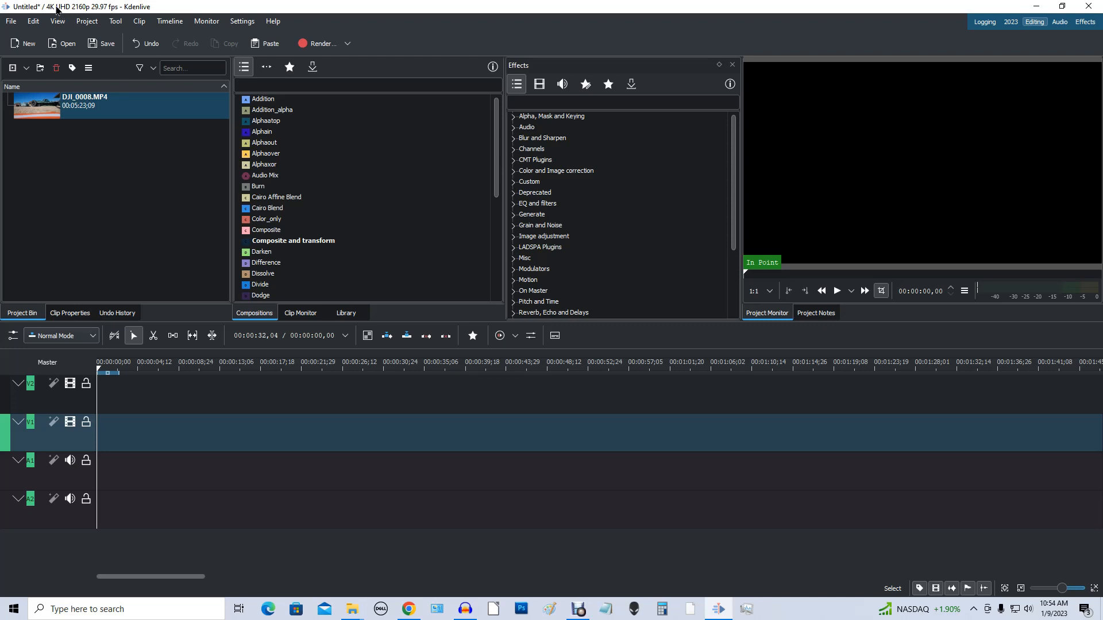
Step: Place DJI_0008.MP4 from the Project Bin on track V1 and move it to the start of the timeline
{"action": "left_click", "coordinate": [133, 111]}
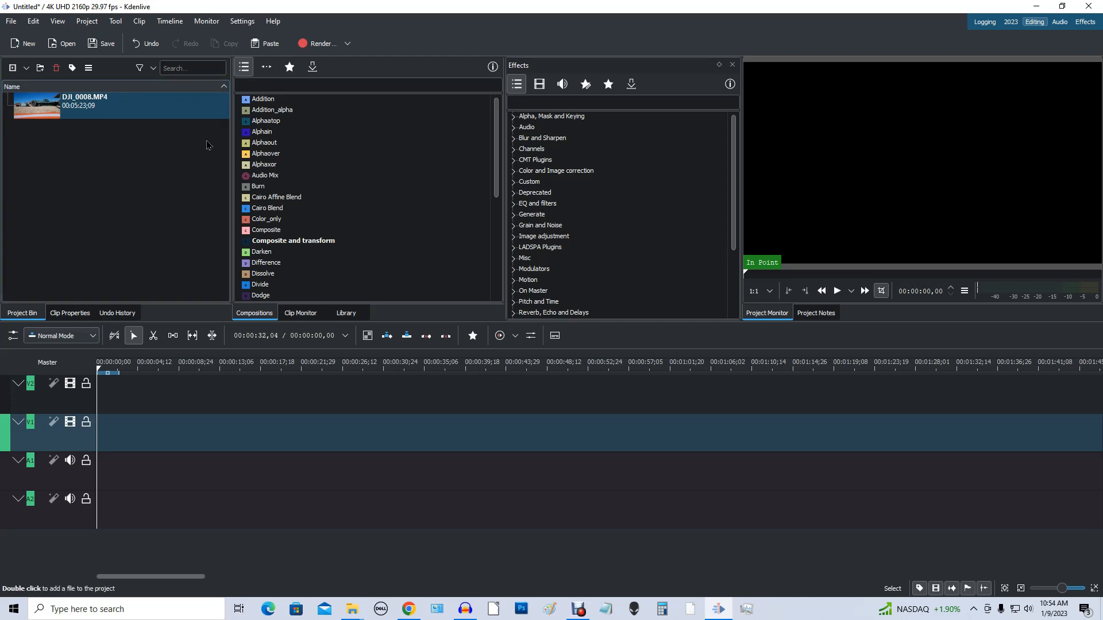
{"action": "left_click", "coordinate": [132, 112]}
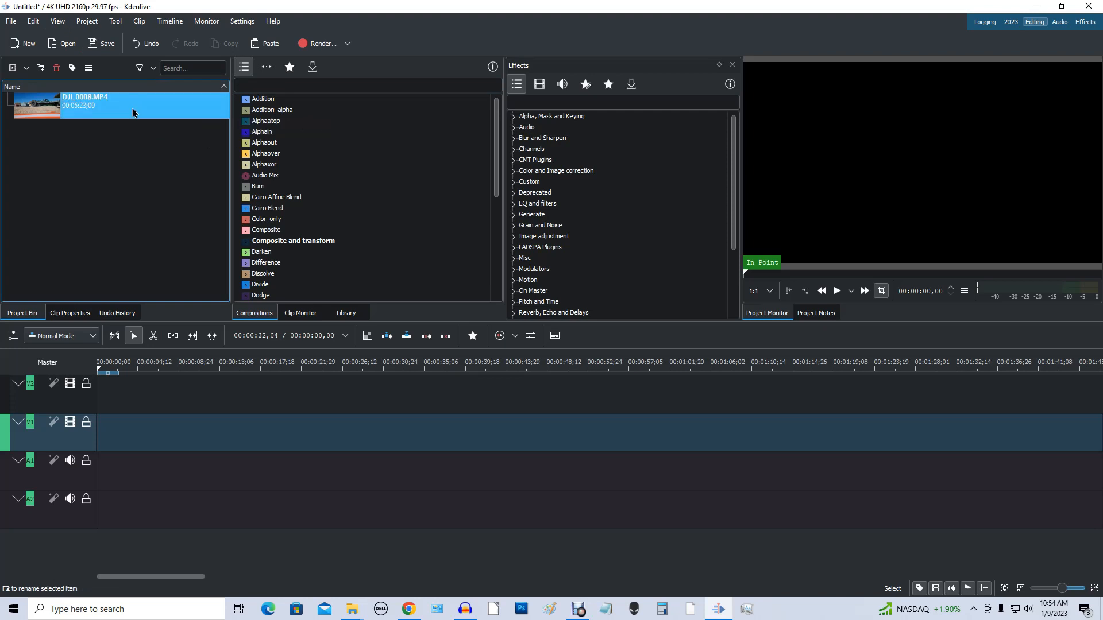
{"action": "left_click_drag", "start_coordinate": [133, 112], "coordinate": [199, 427]}
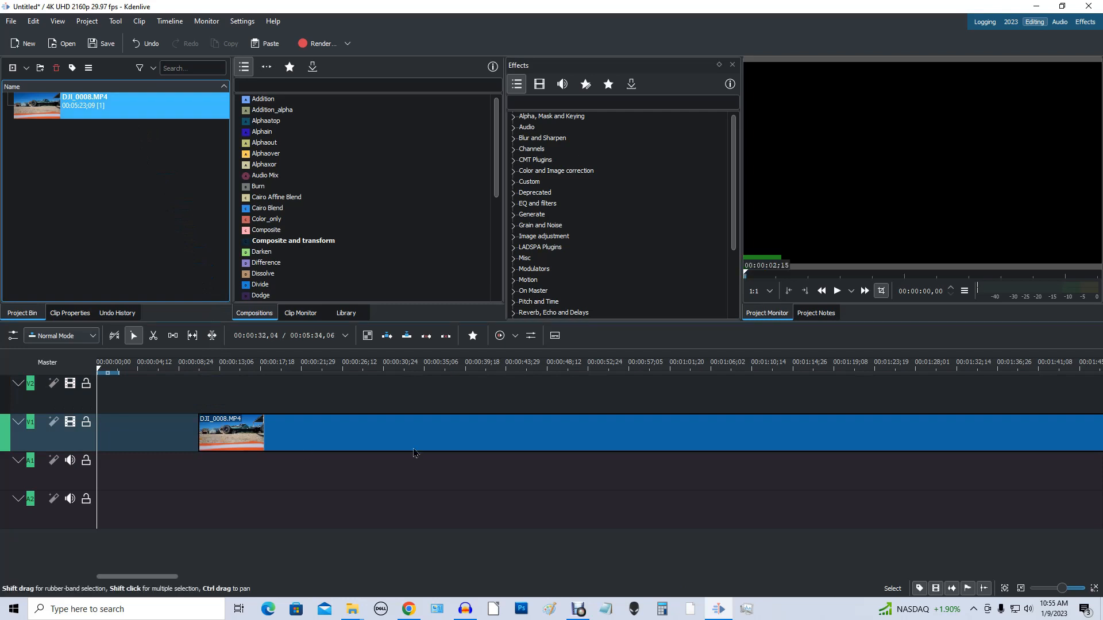
{"action": "left_click_drag", "start_coordinate": [450, 433], "coordinate": [212, 451]}
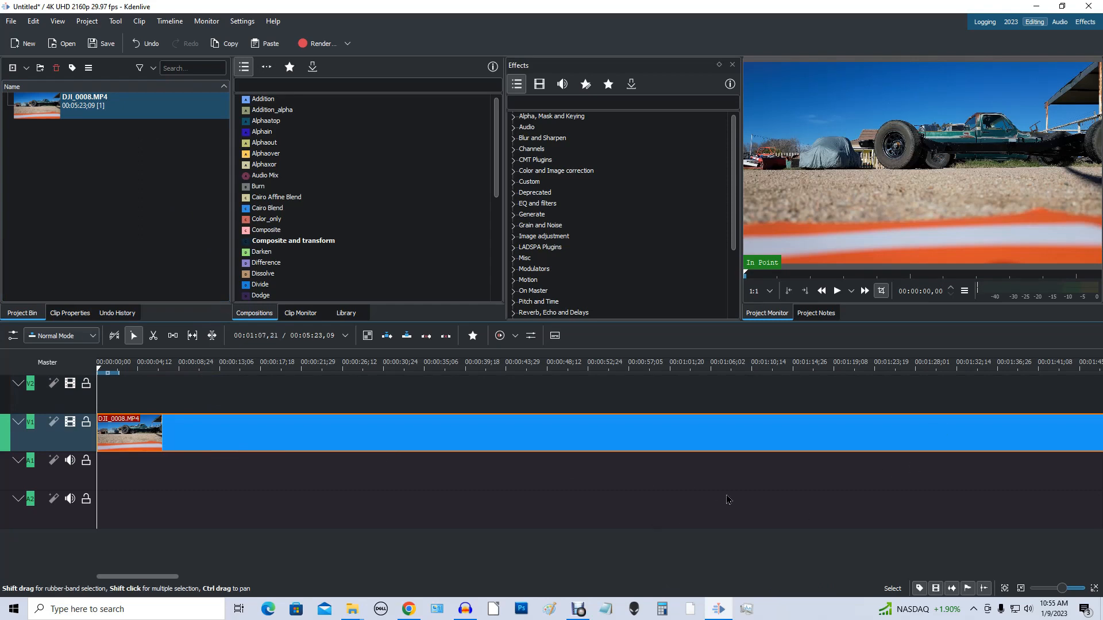
Step: Zoom the timeline out to view the whole DJI_0008.MP4 clip and set the playhead past its end
{"action": "scroll", "coordinate": [727, 500], "scroll_direction": "right", "scroll_amount": 5}
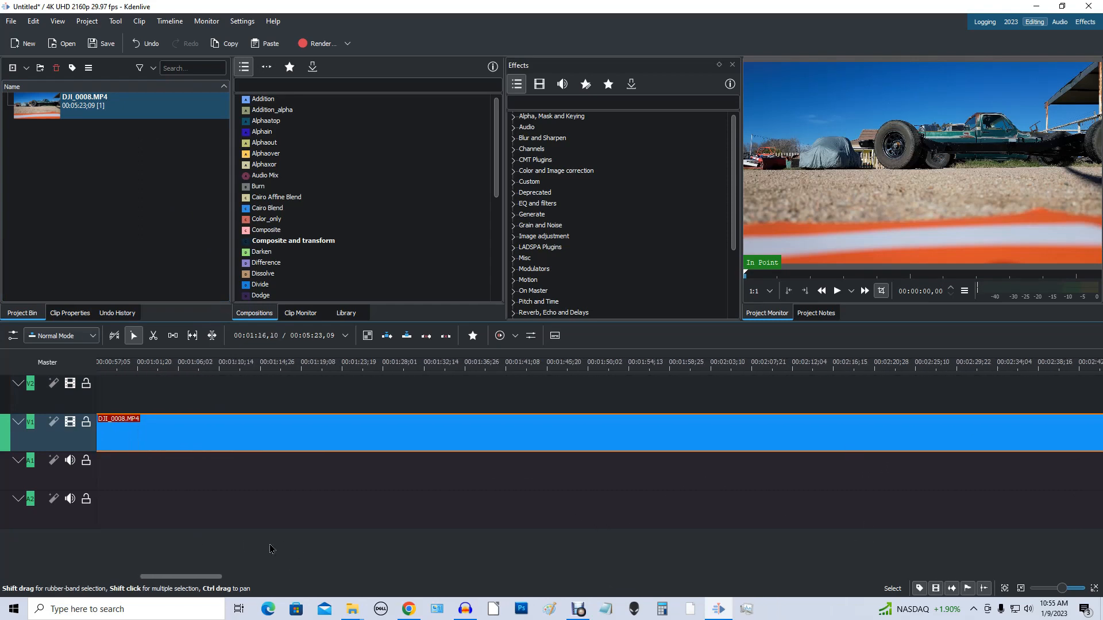
{"action": "scroll", "coordinate": [270, 549], "scroll_direction": "left", "scroll_amount": 5}
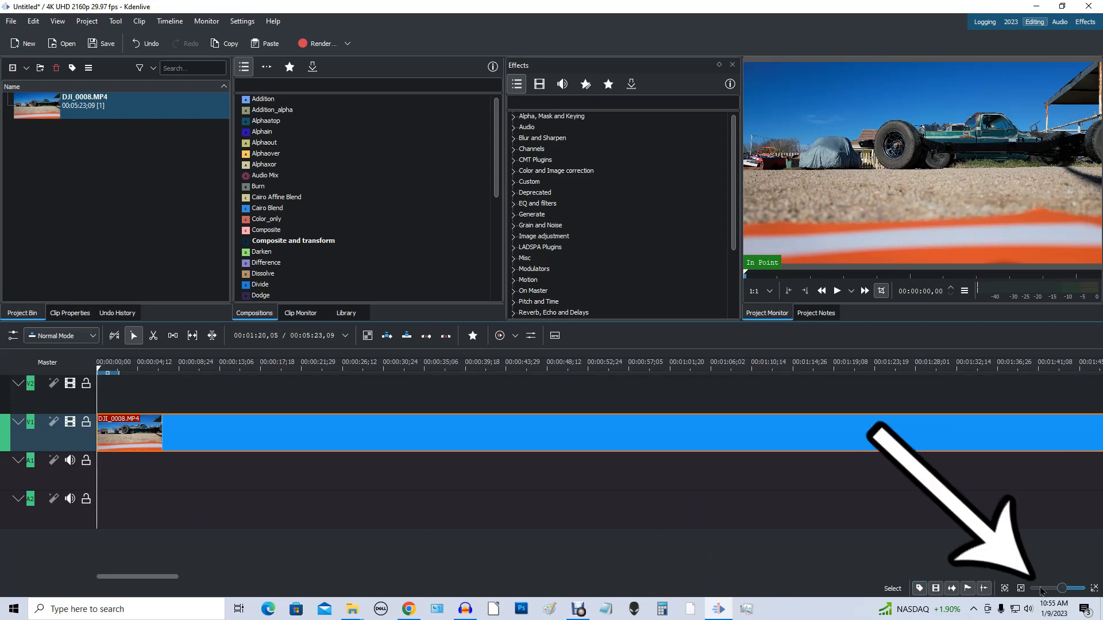
{"action": "mouse_move", "coordinate": [1066, 592]}
{"action": "left_mouse_down"}
{"action": "mouse_move", "coordinate": [1046, 591]}
{"action": "mouse_move", "coordinate": [1058, 590]}
{"action": "left_mouse_up"}
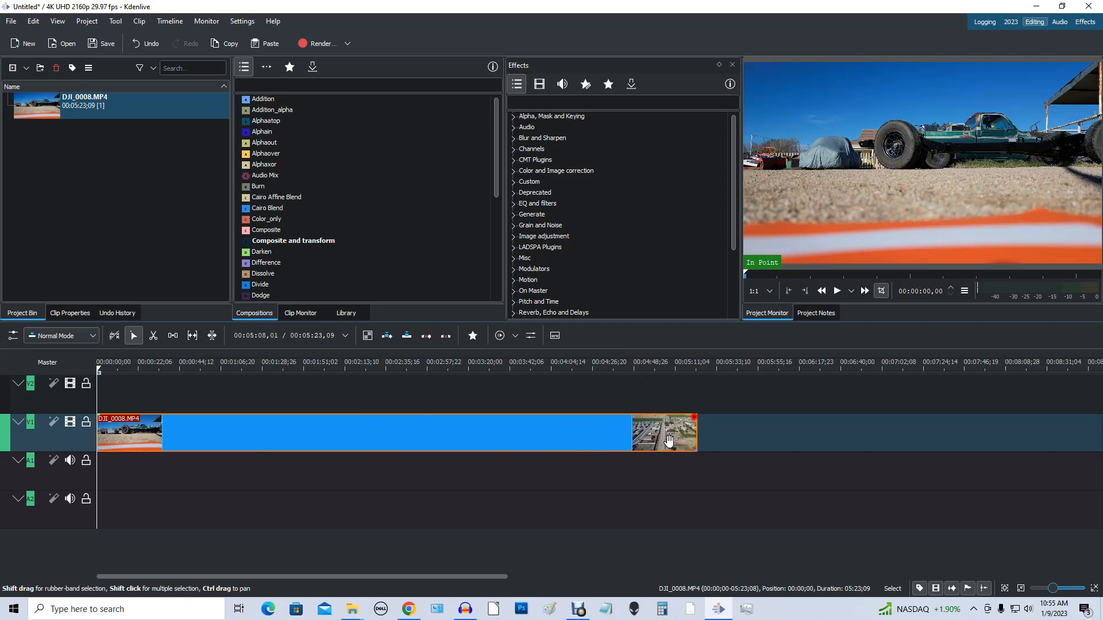
{"action": "left_click", "coordinate": [773, 450]}
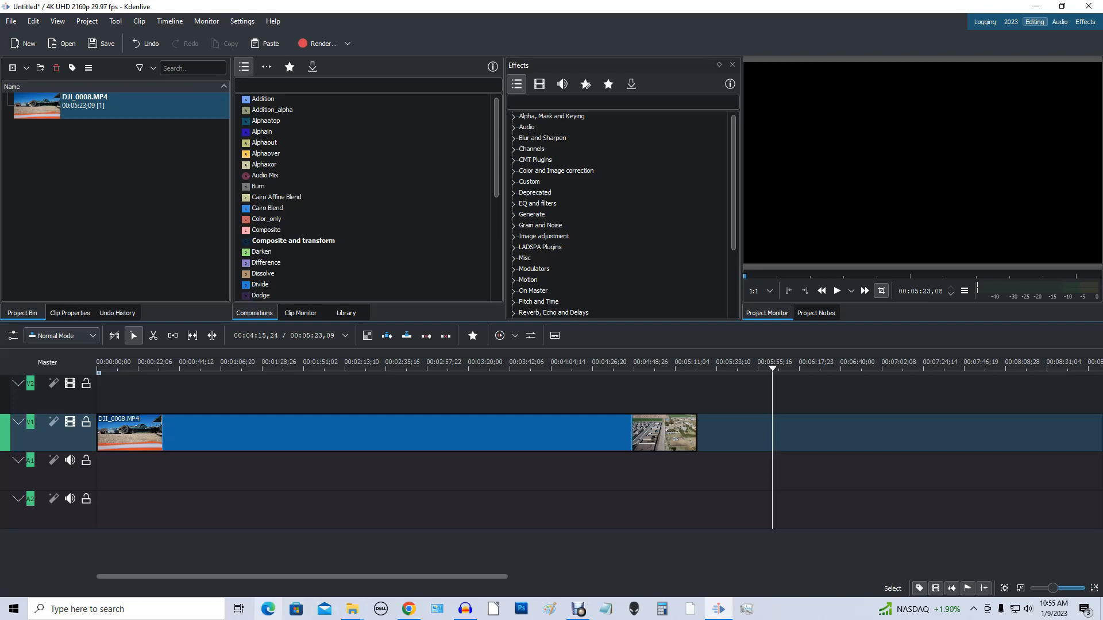
{"action": "mouse_move", "coordinate": [353, 612]}
{"action": "left_click", "coordinate": [416, 559]}
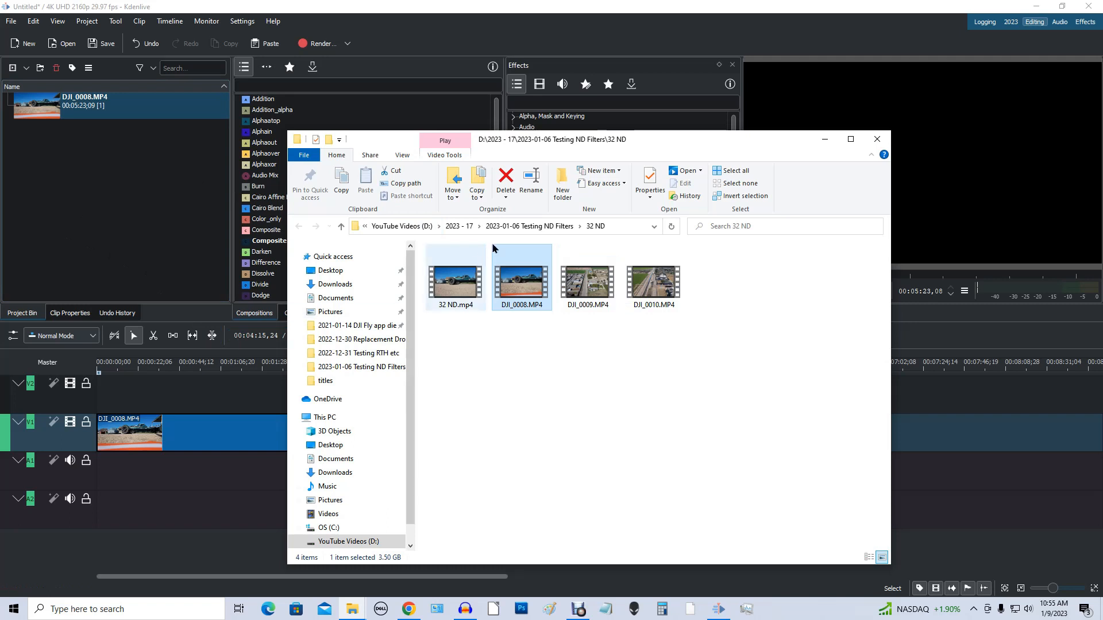
{"action": "left_click", "coordinate": [743, 8]}
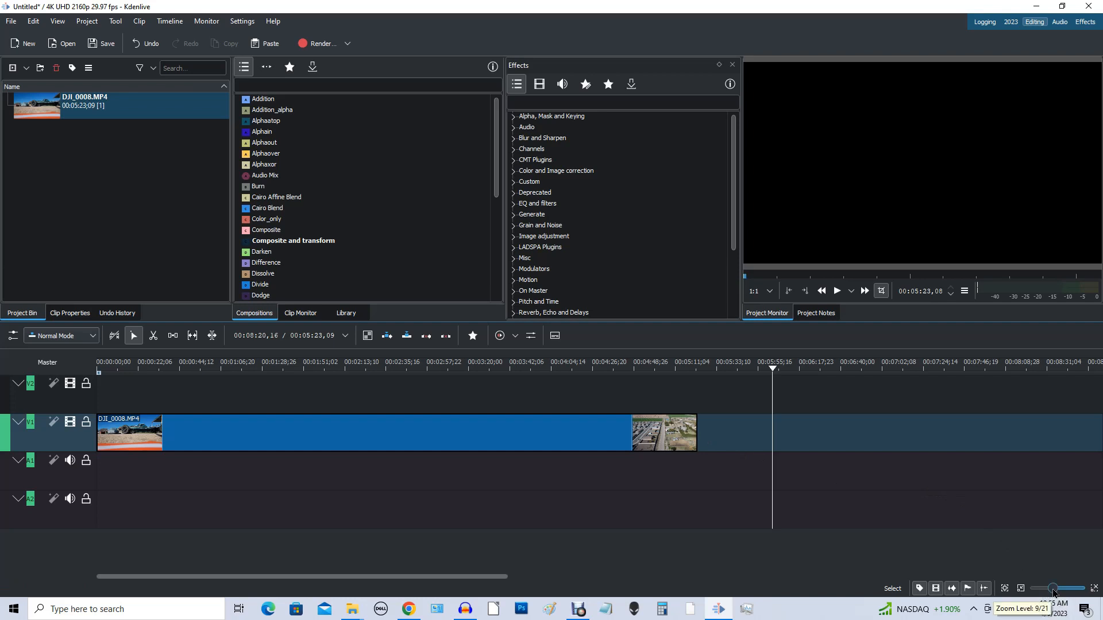
Step: Zoom the timeline in, jump to the end of the project to view the clip's ending, and return to the start
{"action": "mouse_move", "coordinate": [1054, 592]}
{"action": "left_mouse_down"}
{"action": "mouse_move", "coordinate": [1066, 592]}
{"action": "mouse_move", "coordinate": [1044, 597]}
{"action": "mouse_move", "coordinate": [1071, 594]}
{"action": "left_mouse_up"}
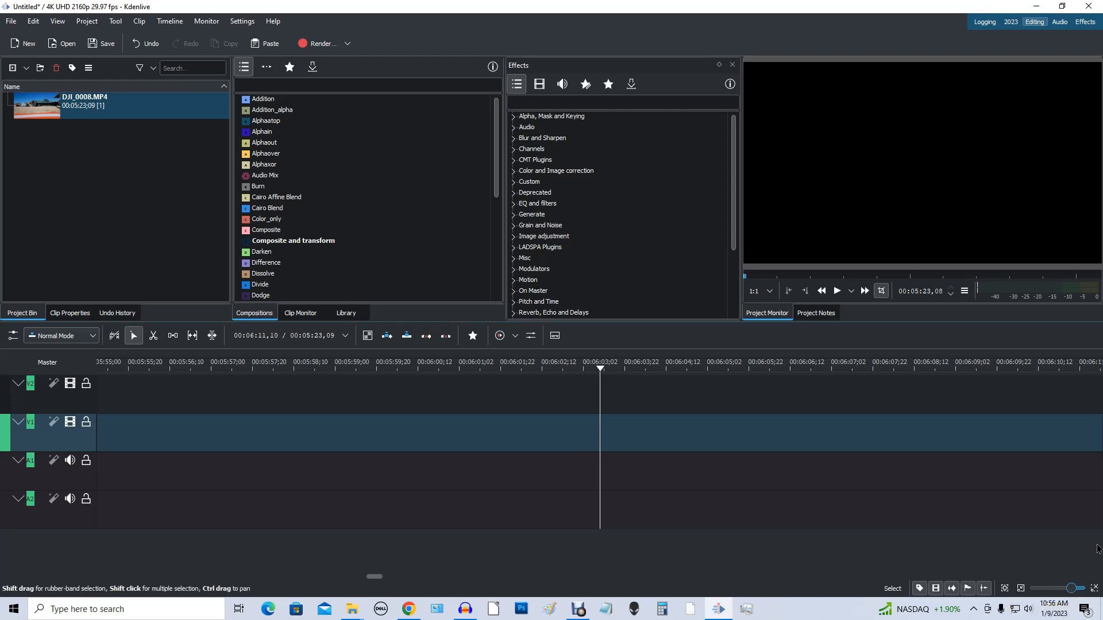
{"action": "key", "text": "ctrl+End"}
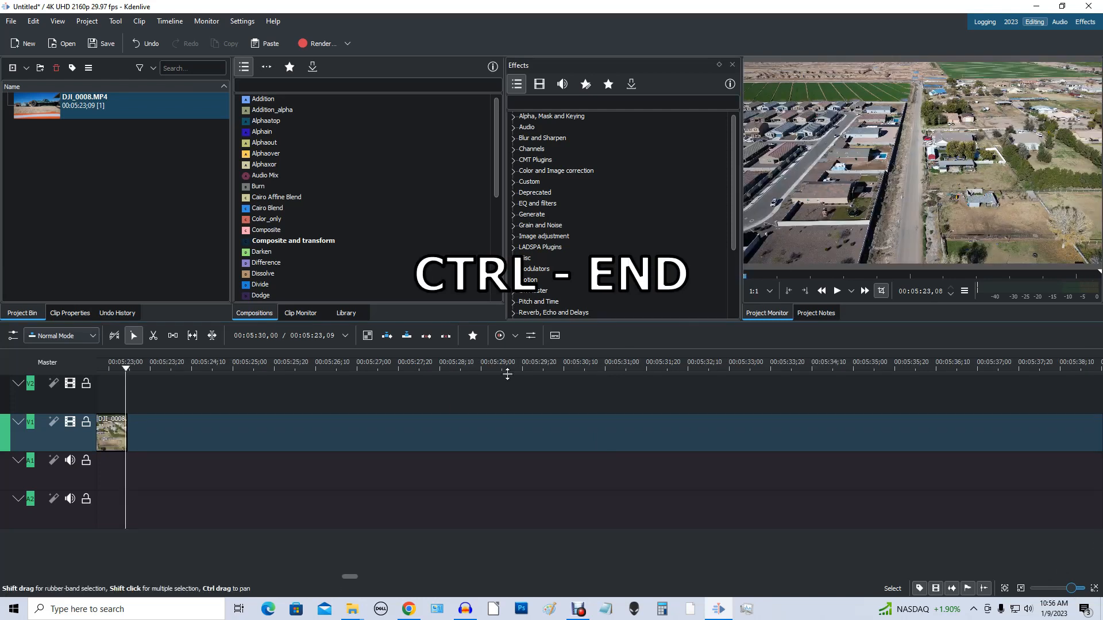
{"action": "left_click_drag", "start_coordinate": [147, 481], "coordinate": [790, 502]}
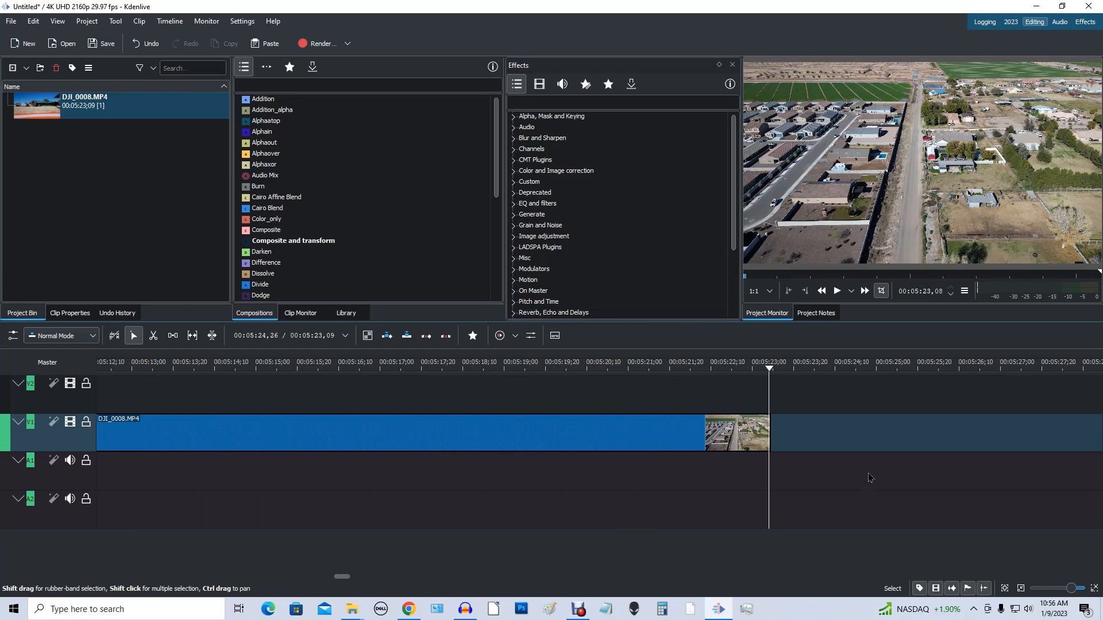
{"action": "key", "text": "ctrl+Home"}
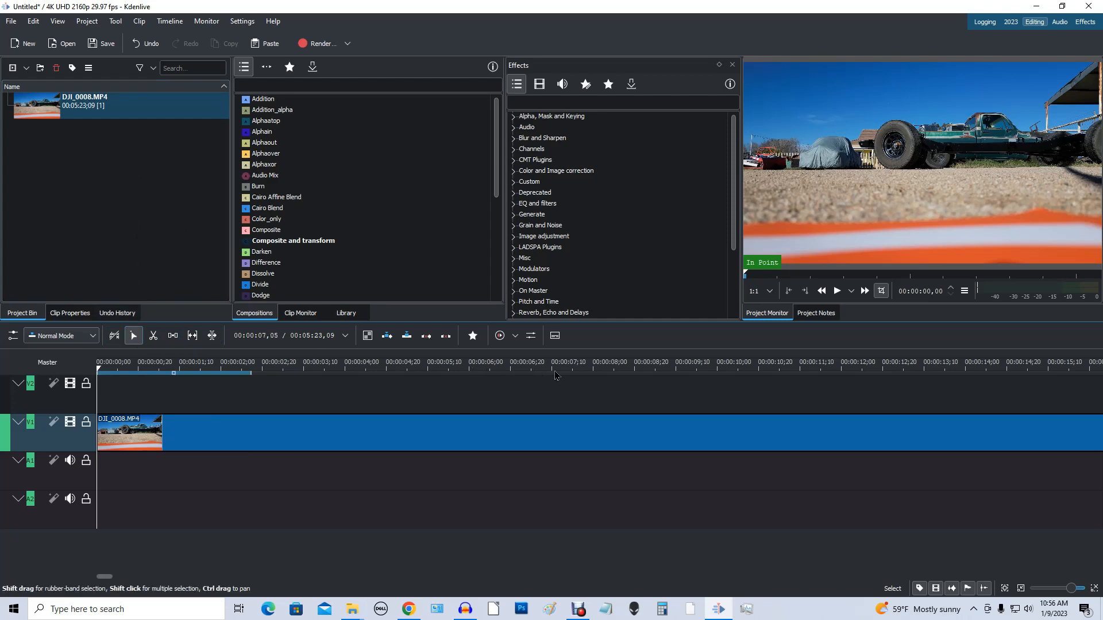
Step: Position the playhead at 00:00:15,09 and split the clip on track V1 there with the Razor tool
{"action": "left_click", "coordinate": [633, 368]}
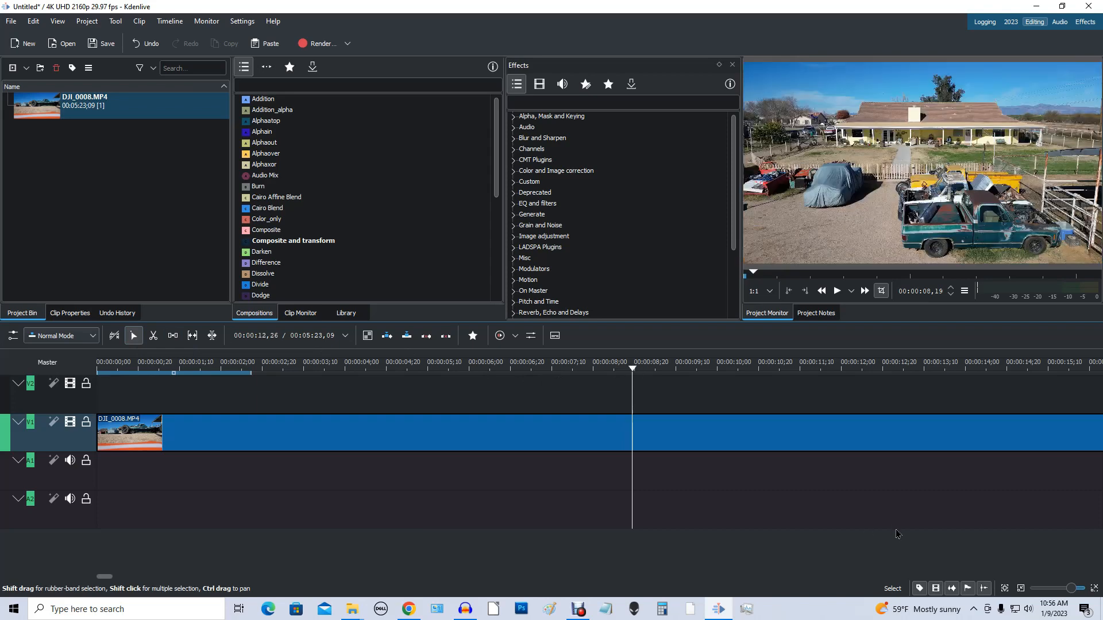
{"action": "scroll", "coordinate": [753, 534], "scroll_direction": "right", "scroll_amount": 5}
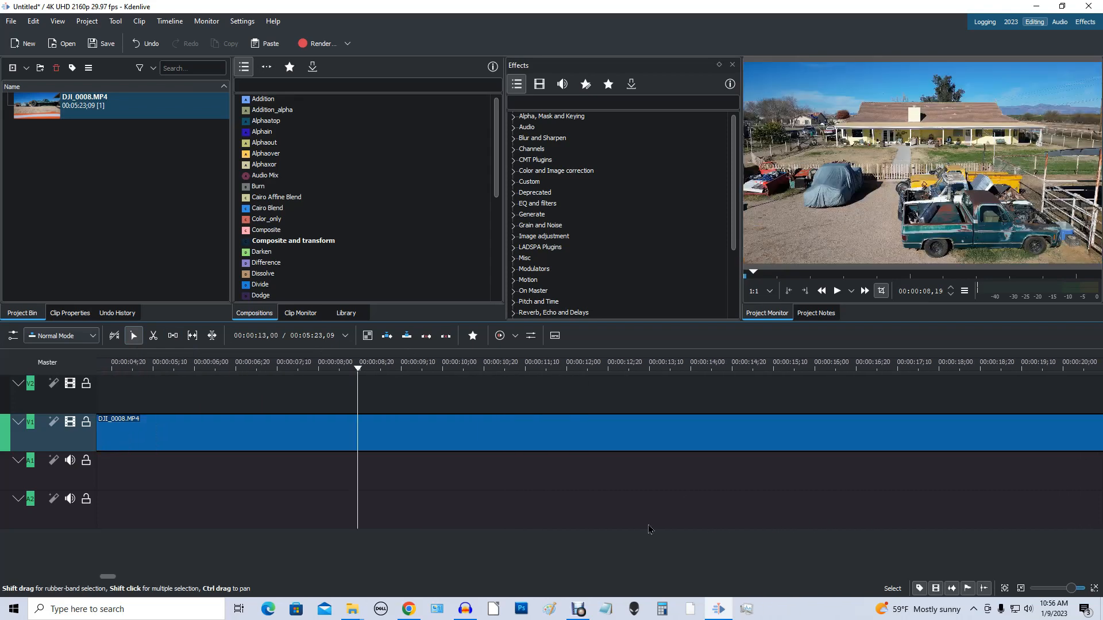
{"action": "left_click", "coordinate": [772, 370]}
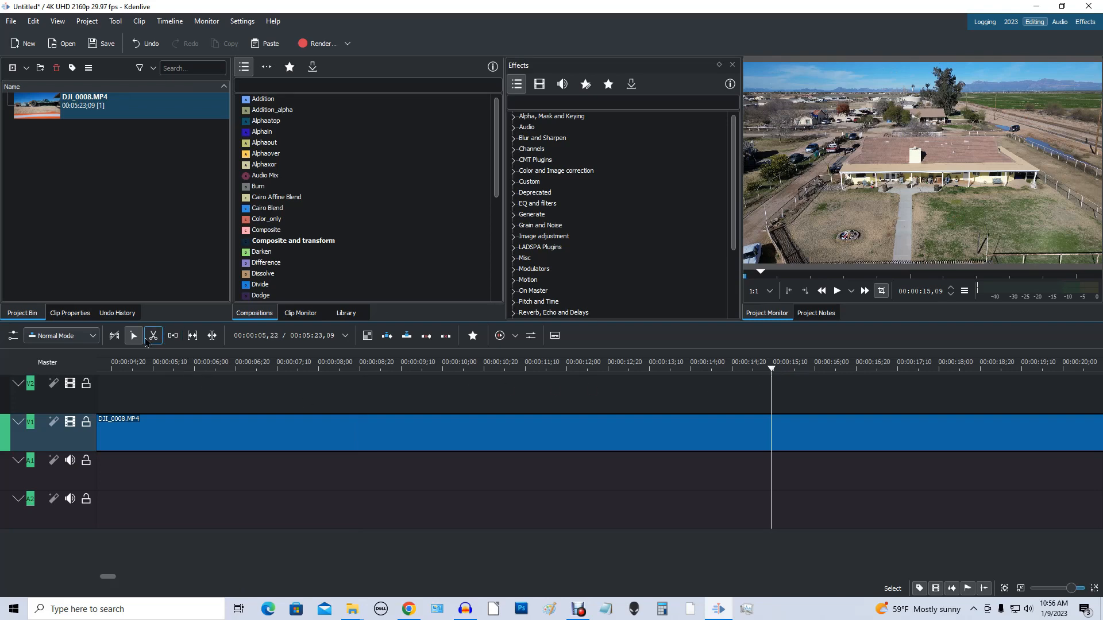
{"action": "left_click", "coordinate": [153, 337]}
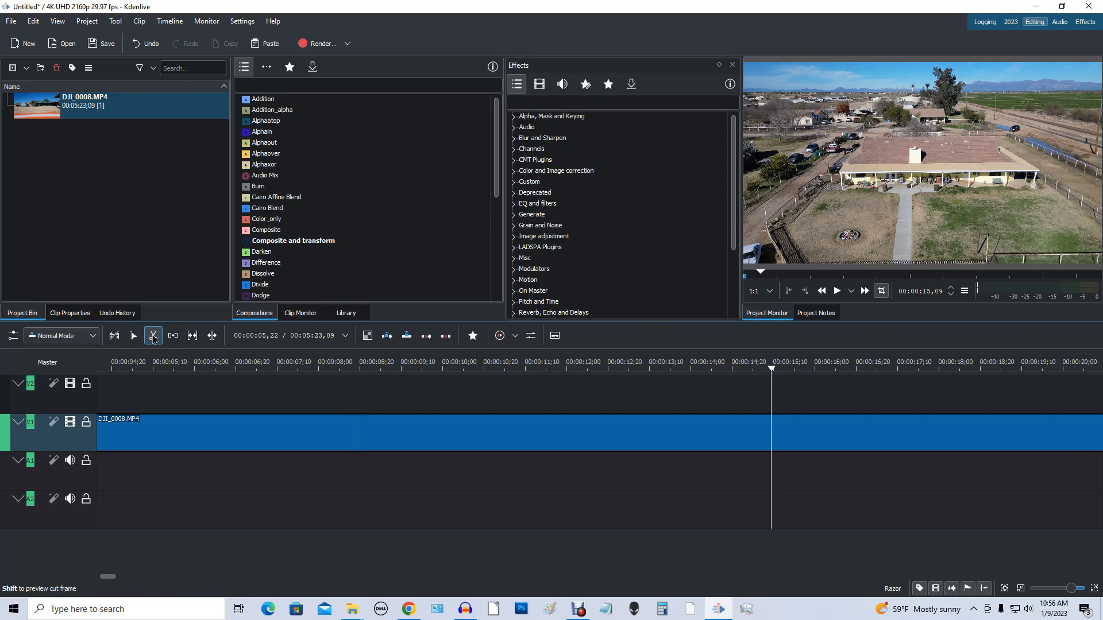
{"action": "left_click", "coordinate": [770, 432]}
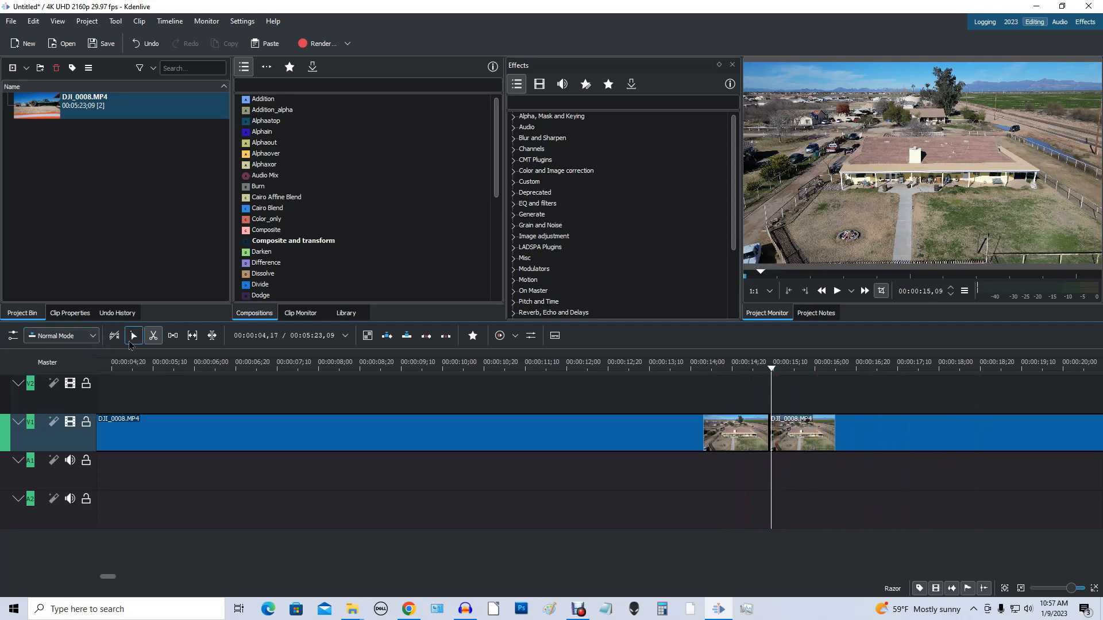
Step: Delete the part of the DJI_0008.MP4 clip after the cut on track V1
{"action": "left_click", "coordinate": [133, 336]}
{"action": "left_click", "coordinate": [885, 437]}
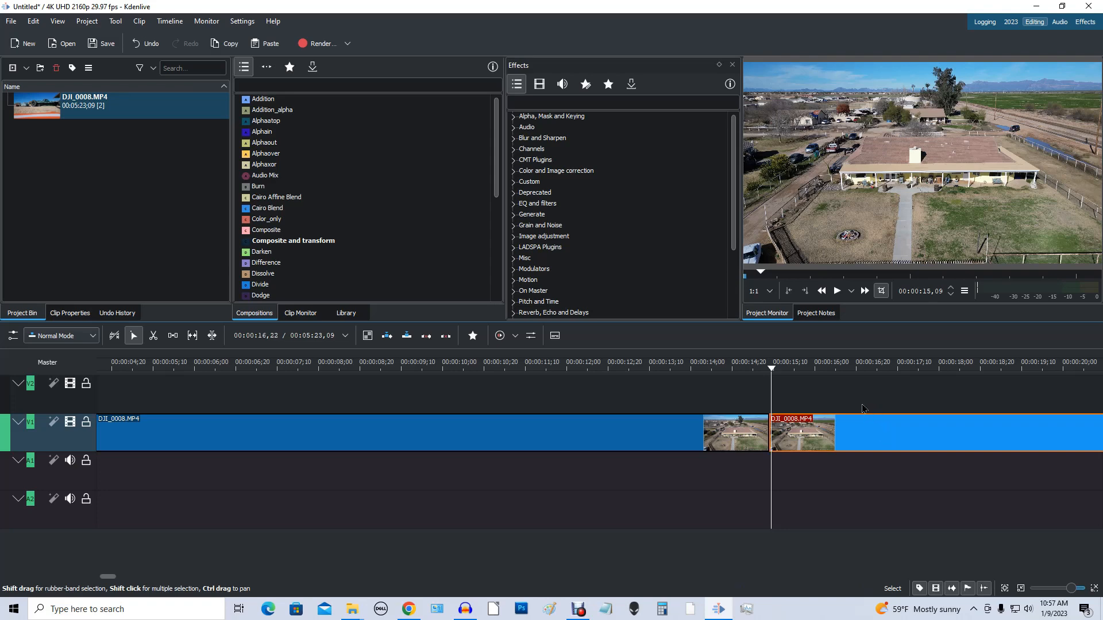
{"action": "key", "text": "Delete"}
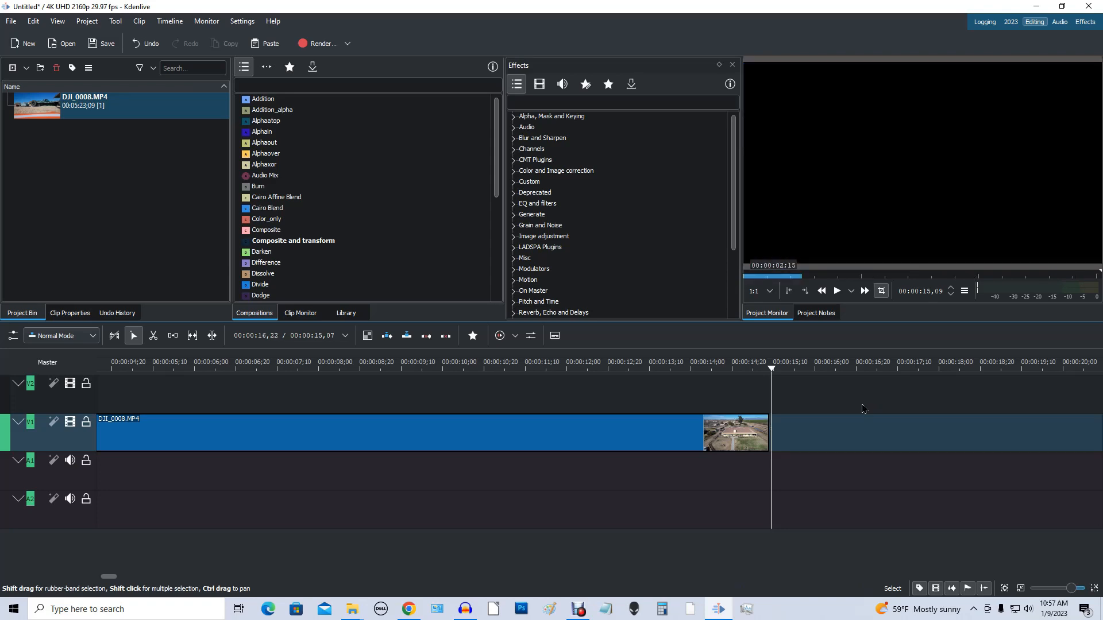
Step: Undo the deletion and the split of the DJI_0008.MP4 clip on track V1
{"action": "key", "text": "Home"}
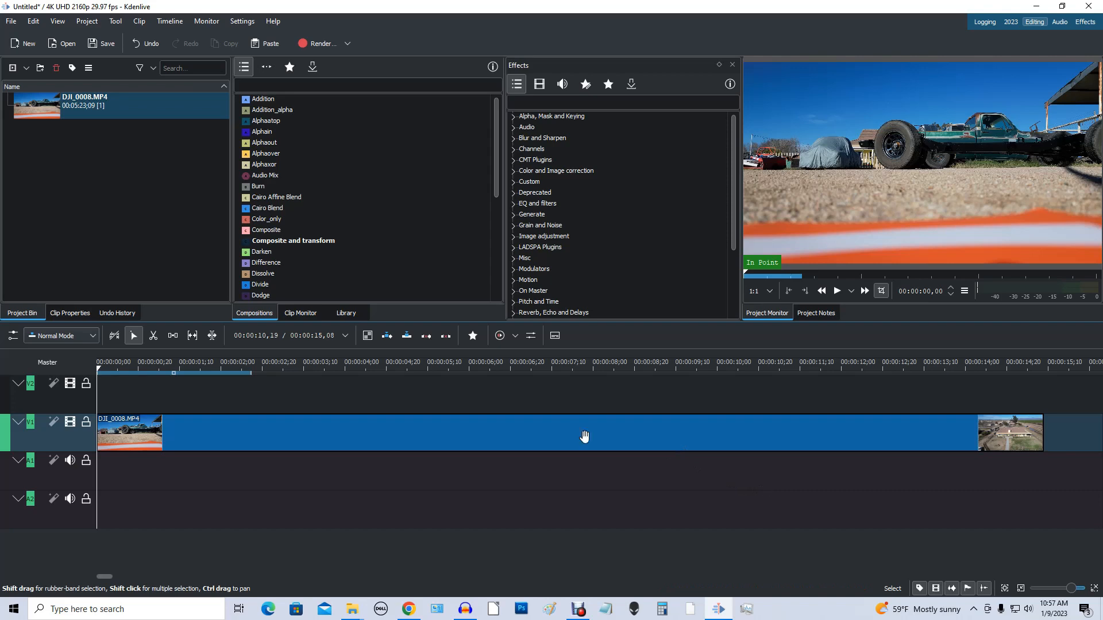
{"action": "left_click", "coordinate": [144, 44]}
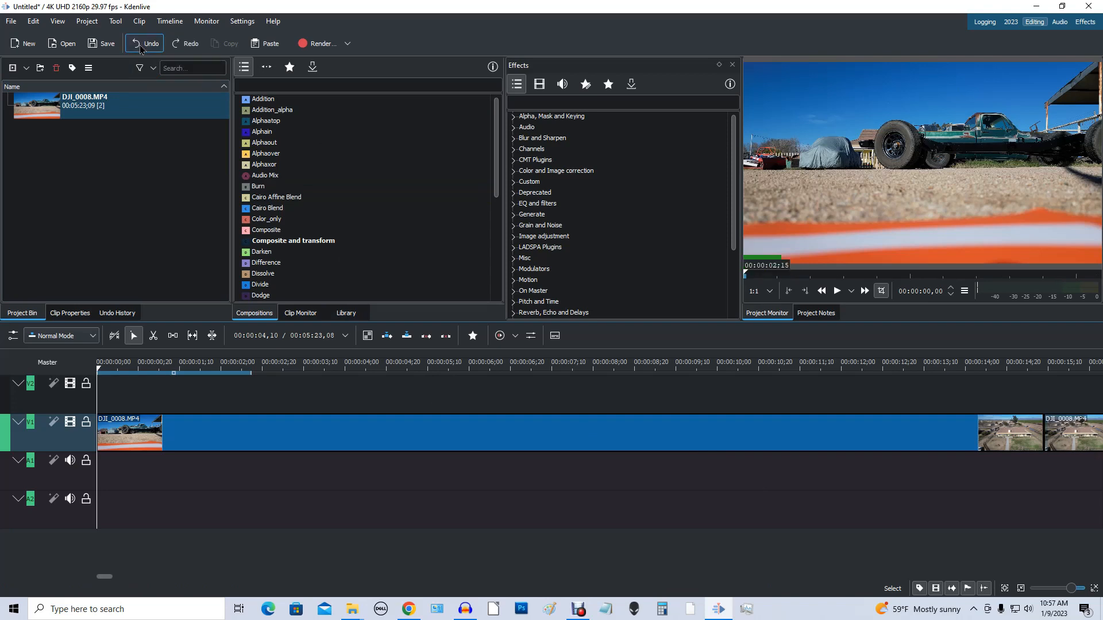
{"action": "left_click", "coordinate": [141, 49]}
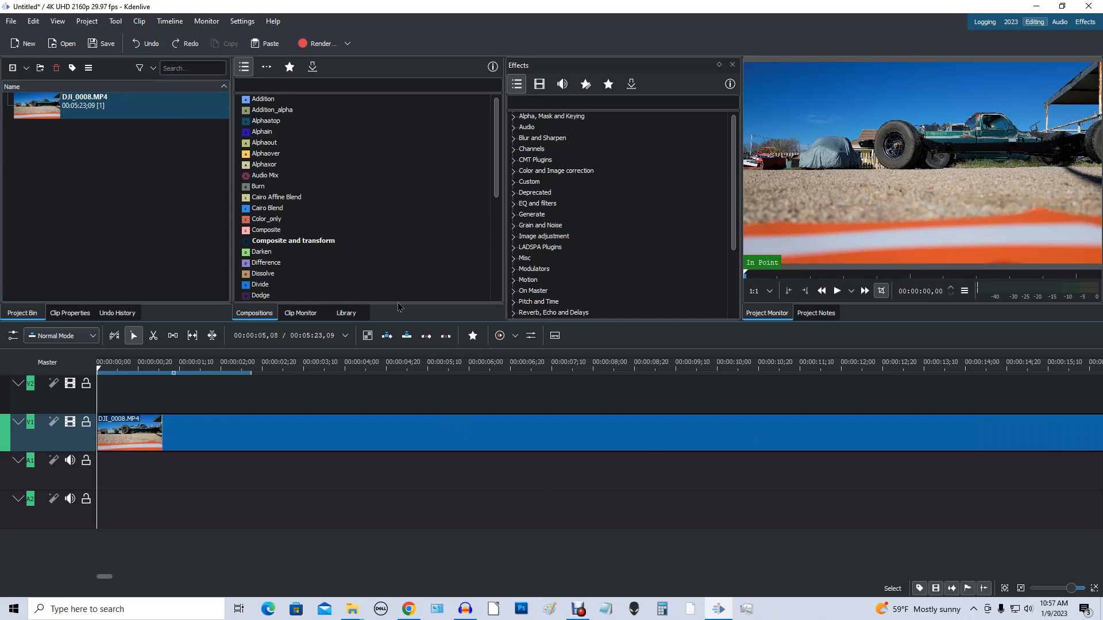
{"action": "key", "text": "End"}
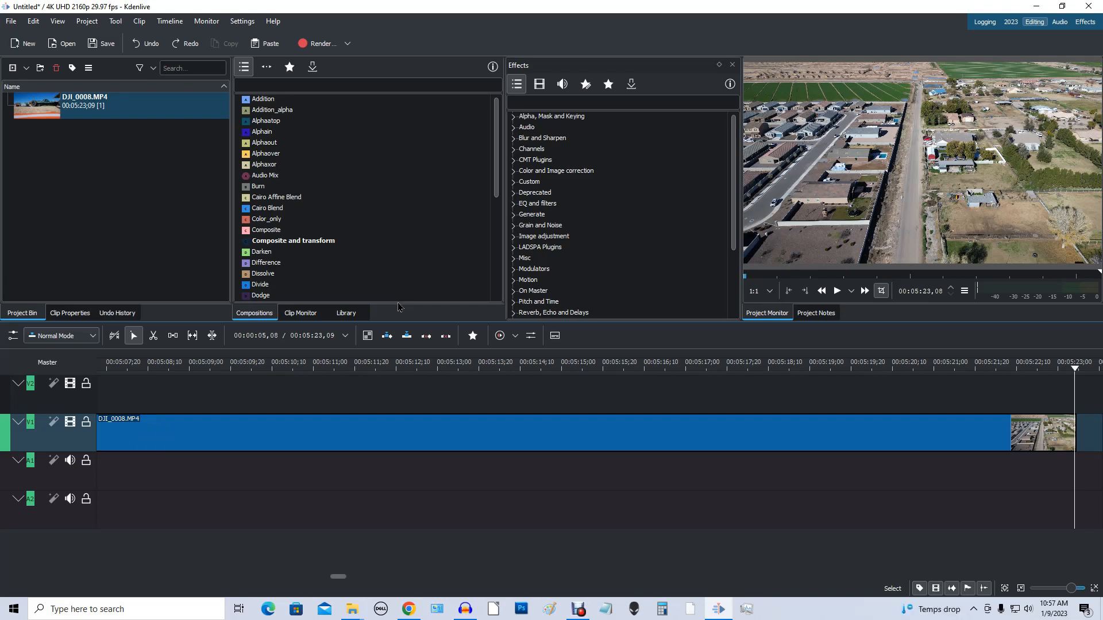
{"action": "key", "text": "Home"}
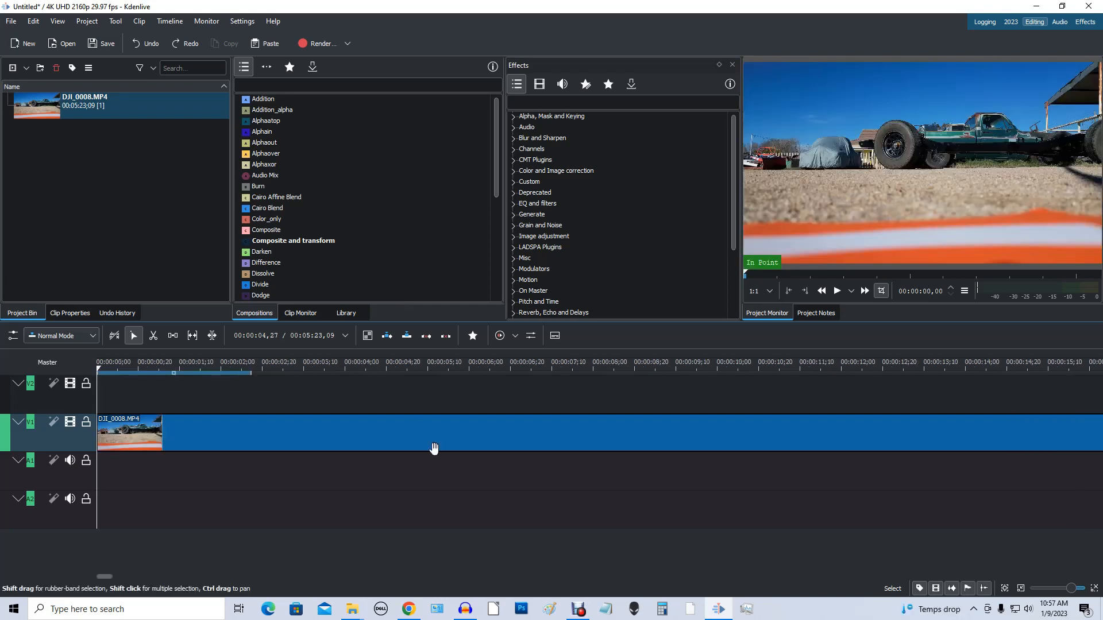
Step: Split the DJI_0008.MP4 clip on track V1 at 00:00:20,21 with the Razor tool
{"action": "scroll", "coordinate": [773, 486], "scroll_direction": "down", "scroll_amount": 3}
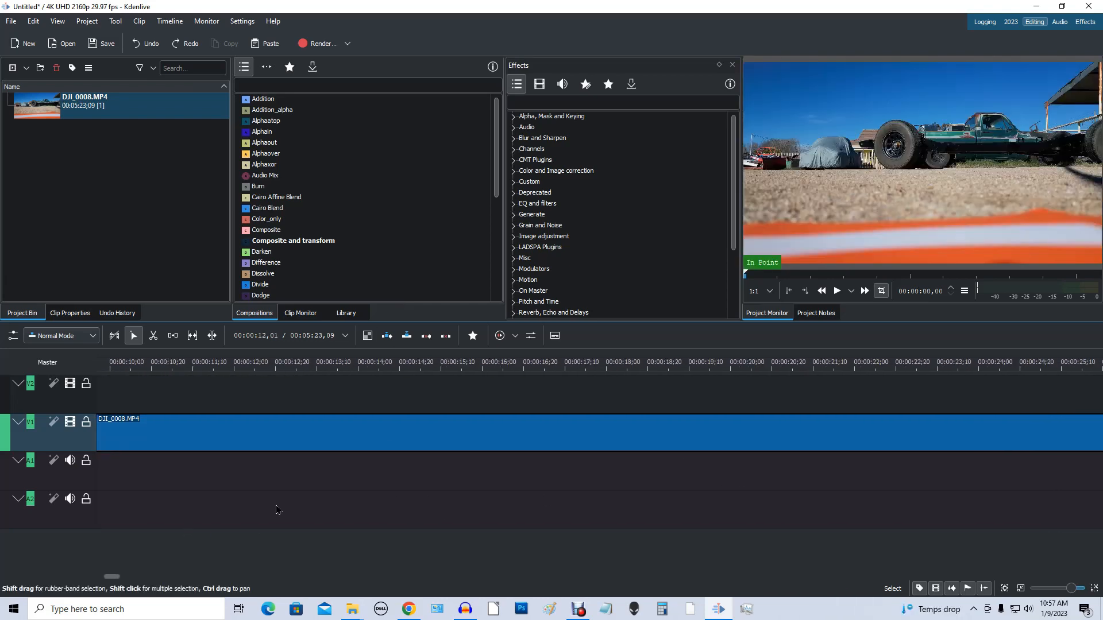
{"action": "left_click", "coordinate": [752, 366]}
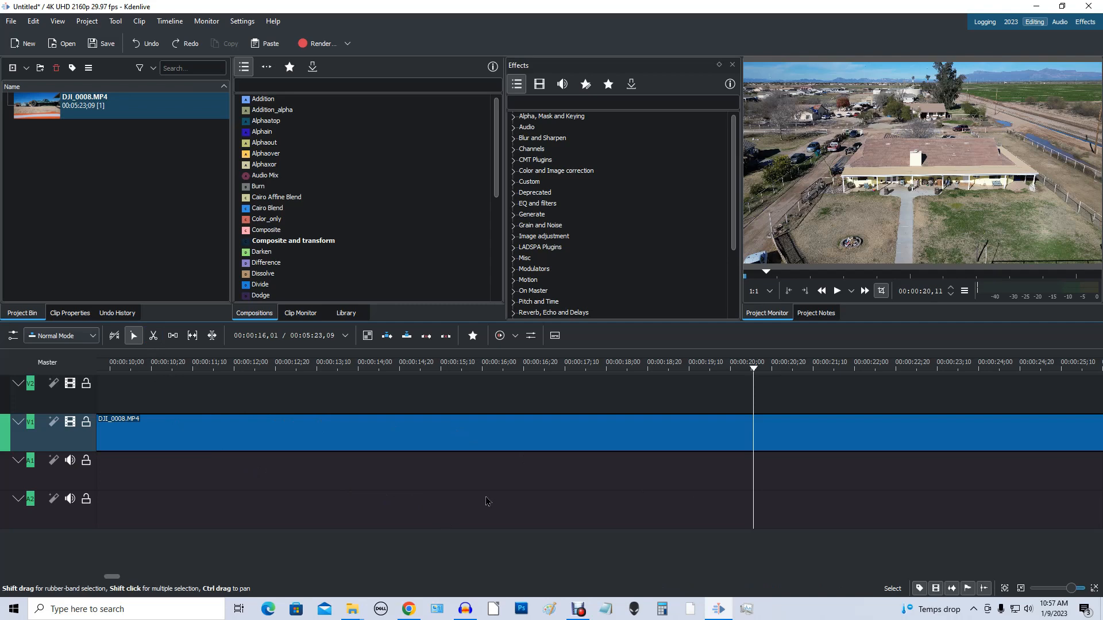
{"action": "key", "text": "x"}
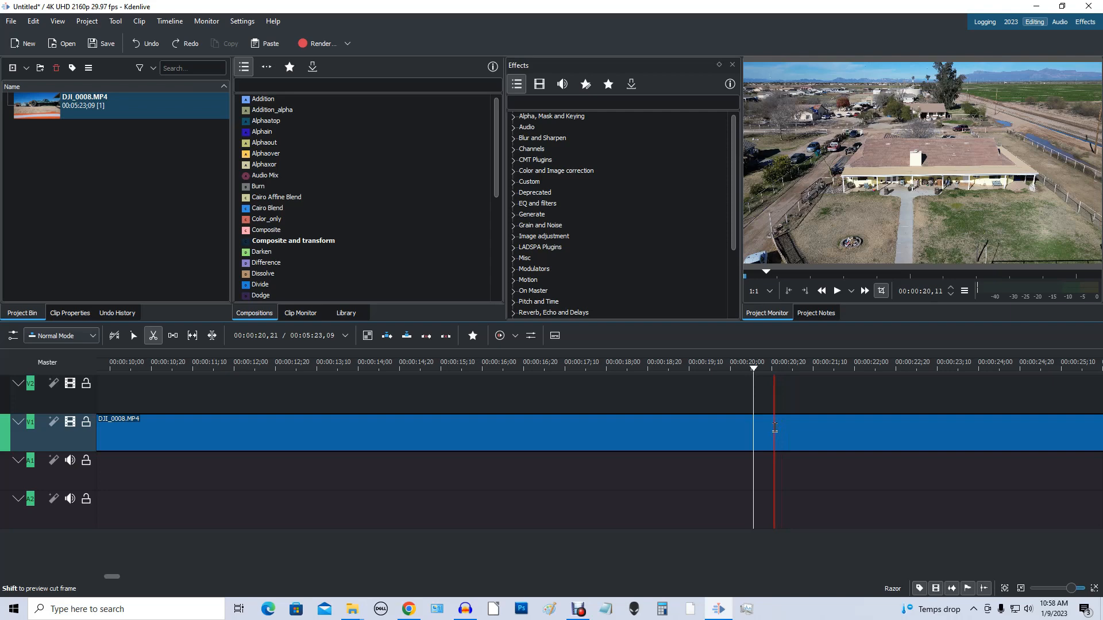
{"action": "left_click", "coordinate": [774, 428]}
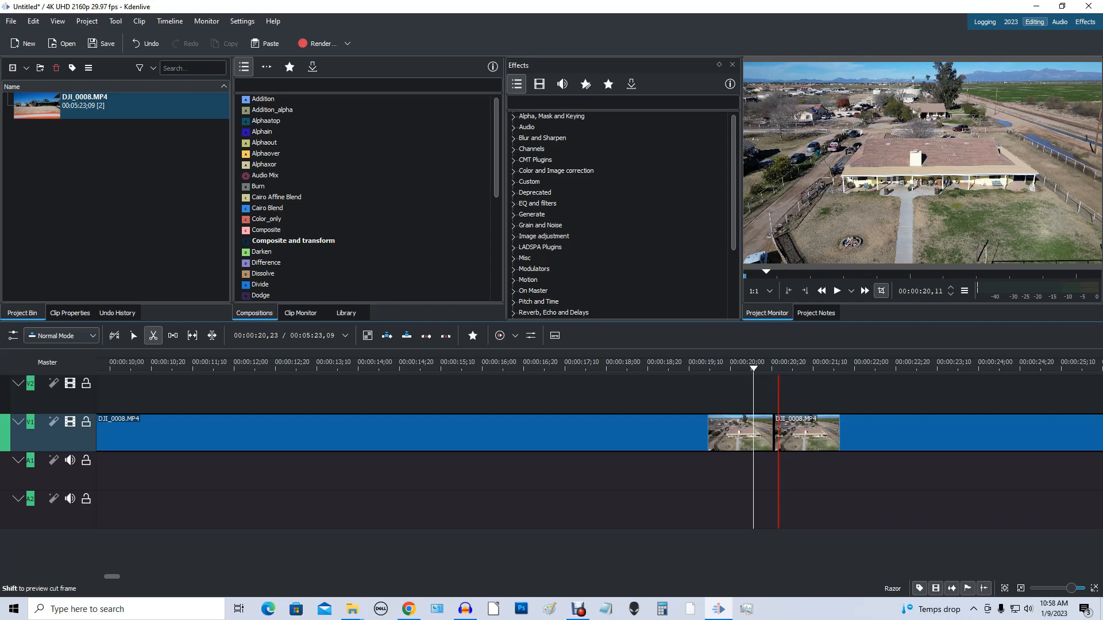
Step: Delete the part of the DJI_0008.MP4 clip after the new cut and review the remaining clip from start to end
{"action": "key", "text": "s"}
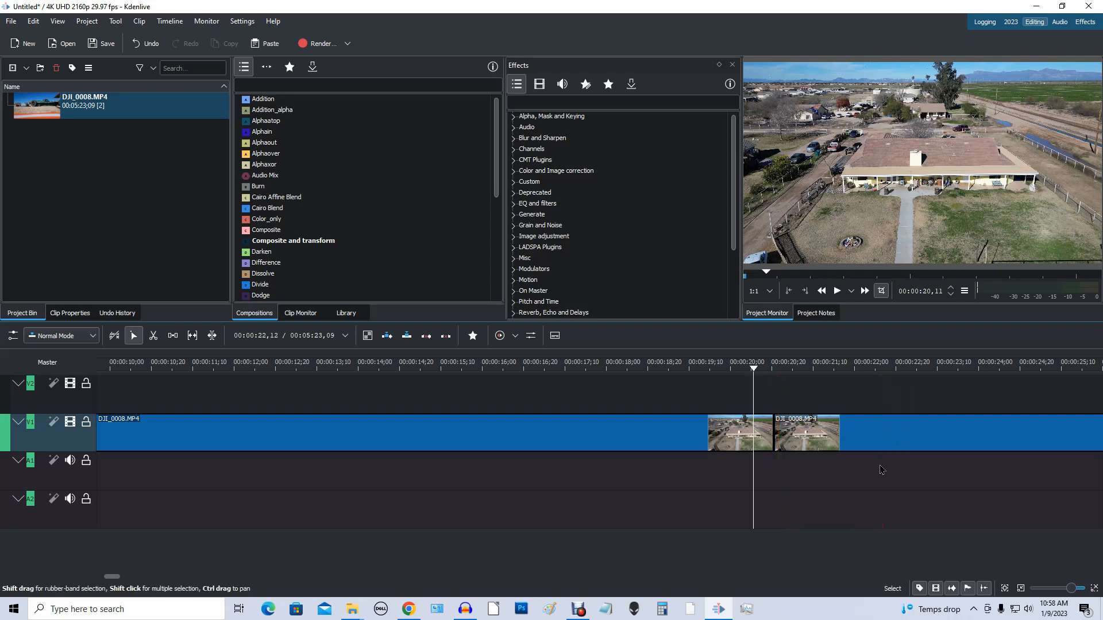
{"action": "left_click", "coordinate": [848, 431]}
{"action": "key", "text": "Delete"}
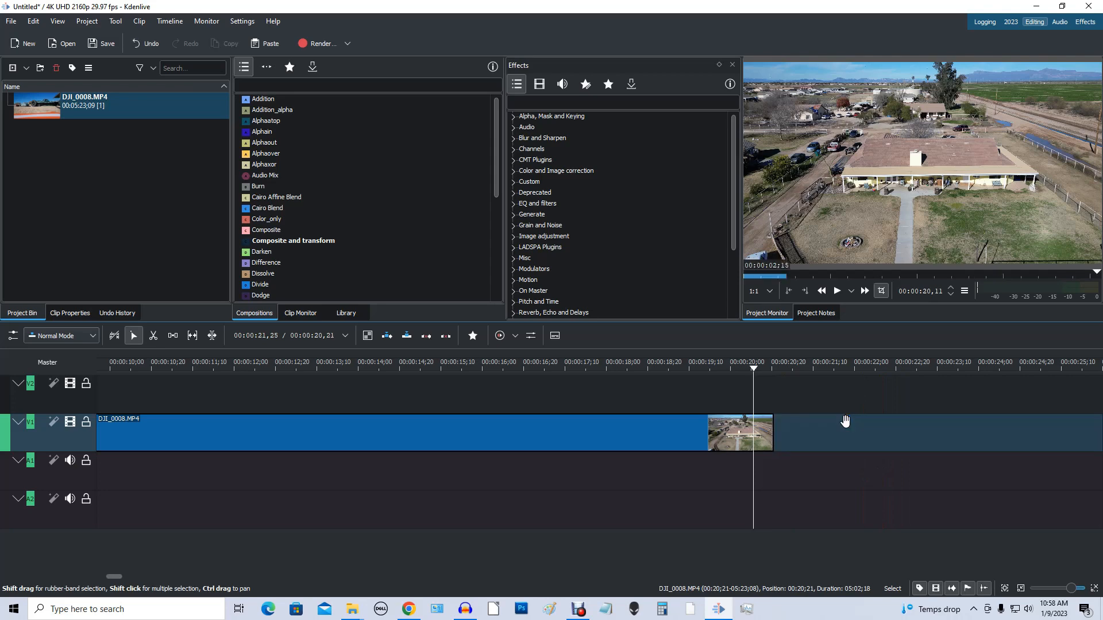
{"action": "key", "text": "Home"}
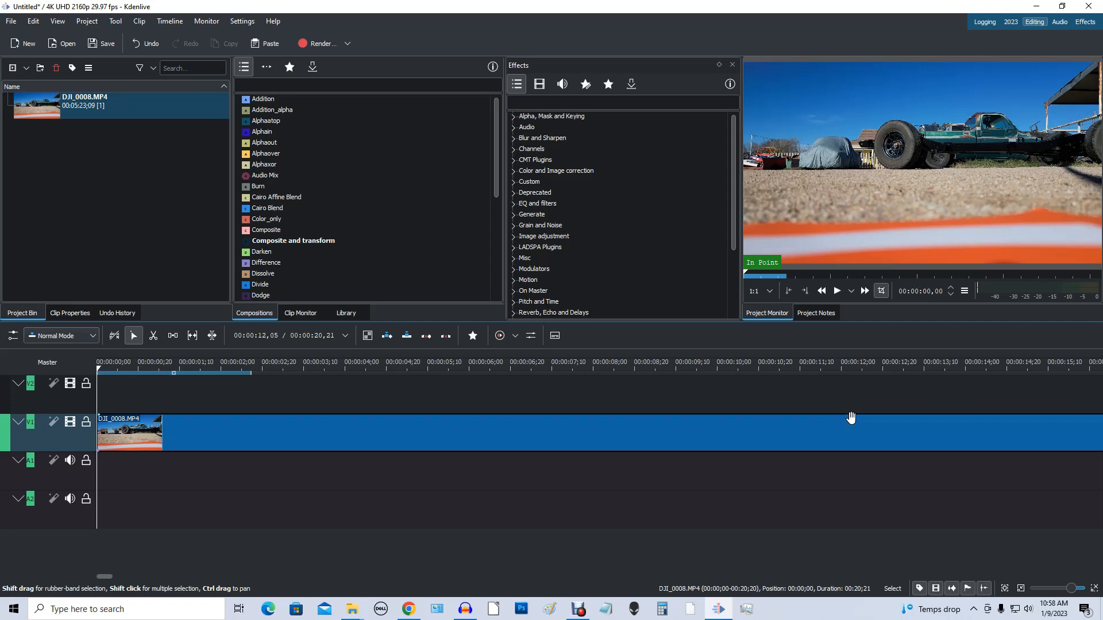
{"action": "scroll", "coordinate": [389, 509], "scroll_direction": "right", "scroll_amount": 5}
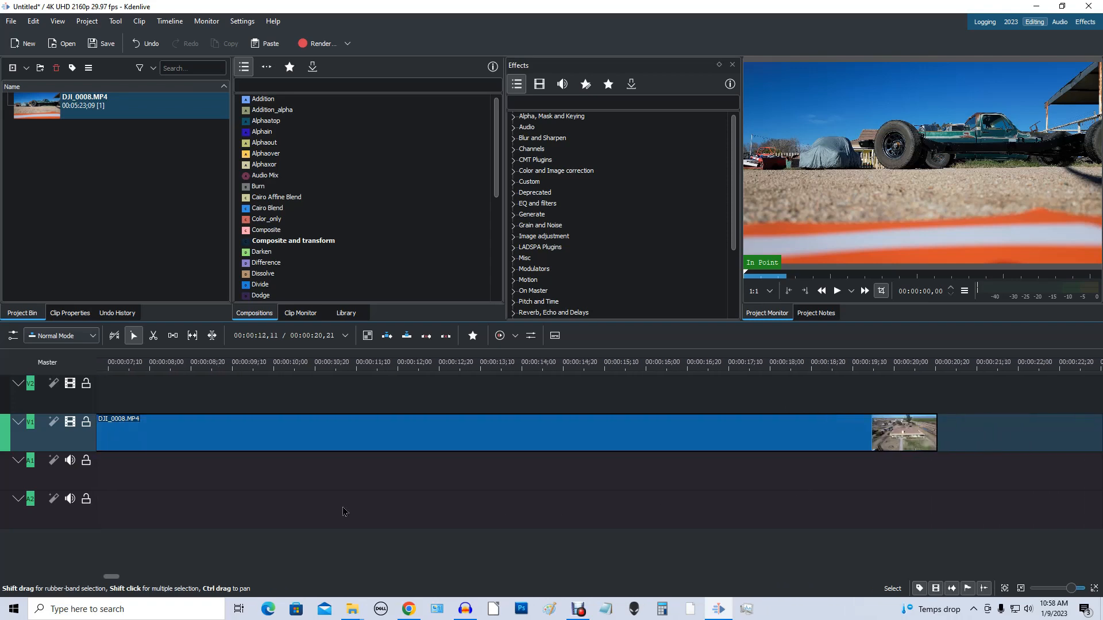
{"action": "left_click_drag", "start_coordinate": [348, 510], "coordinate": [948, 516]}
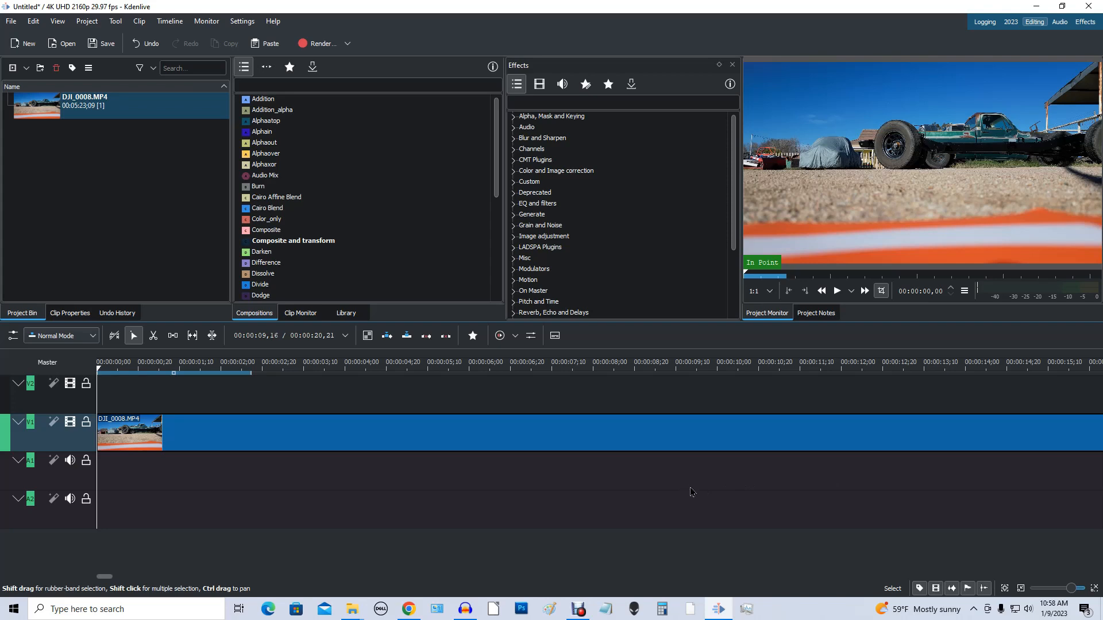
Step: Open the render settings for the project and move the Rendering window clear of the timeline
{"action": "left_click", "coordinate": [305, 45]}
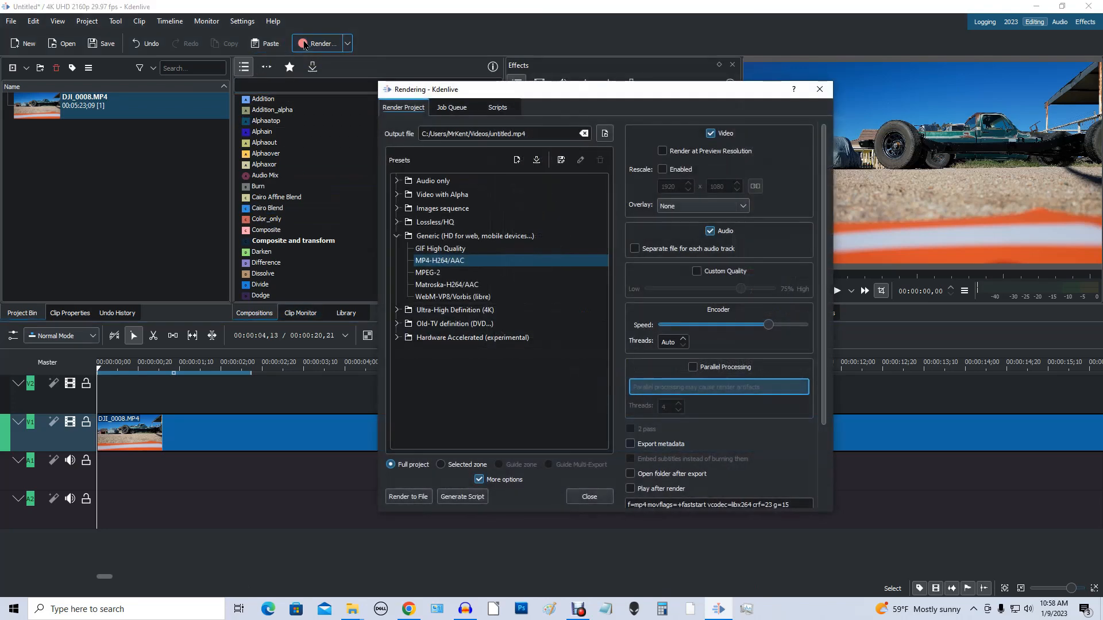
{"action": "left_click_drag", "start_coordinate": [562, 92], "coordinate": [496, 56]}
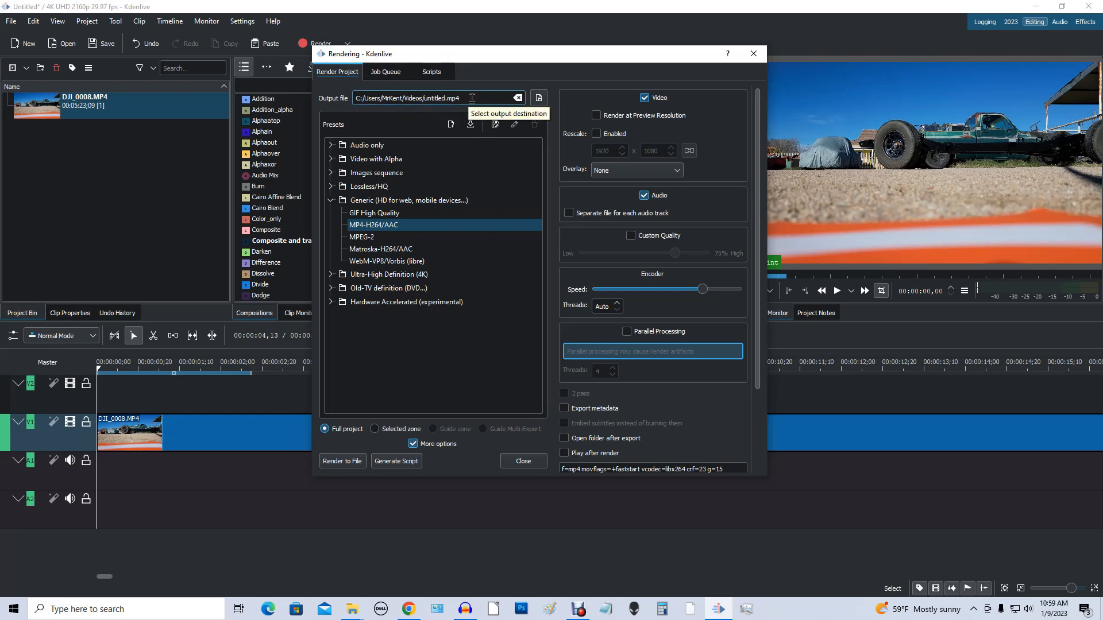
{"action": "left_click", "coordinate": [538, 97]}
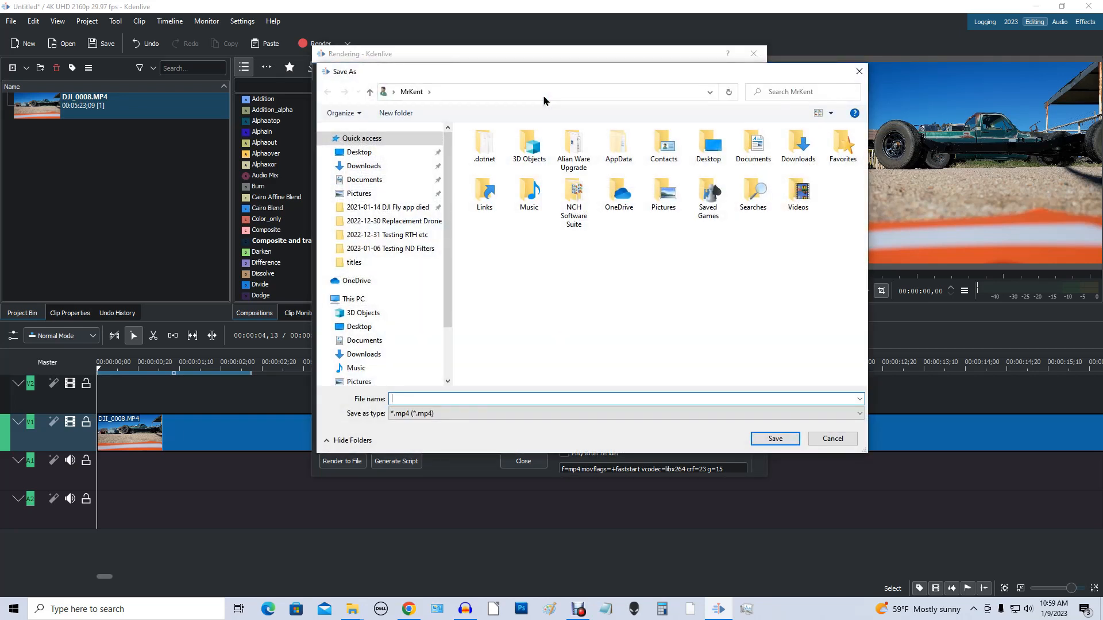
{"action": "left_click", "coordinate": [401, 250]}
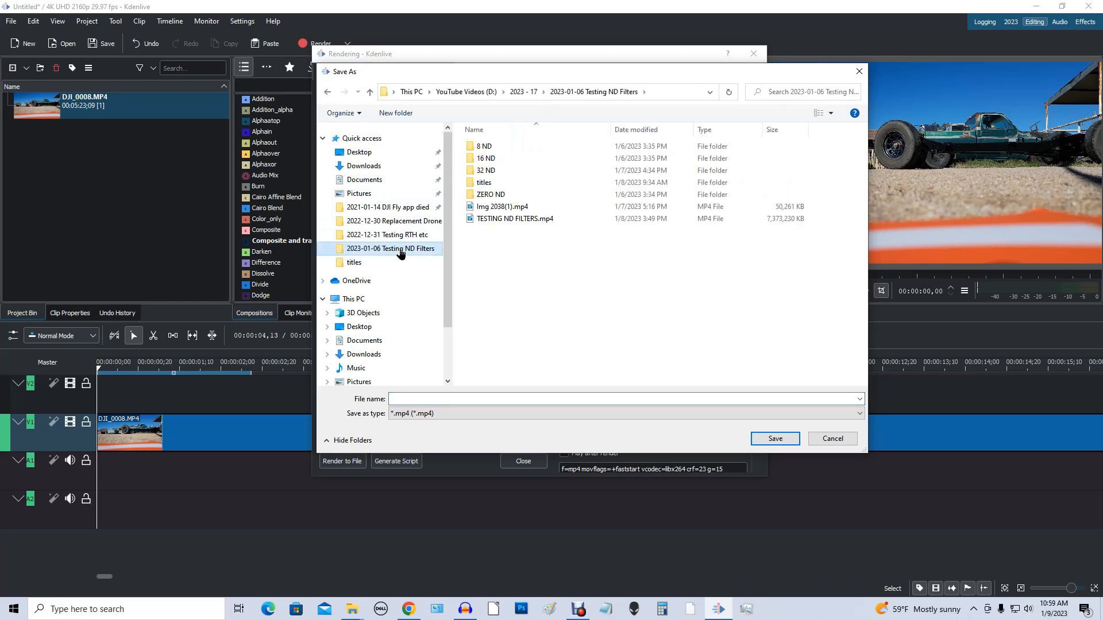
{"action": "double_click", "coordinate": [493, 172]}
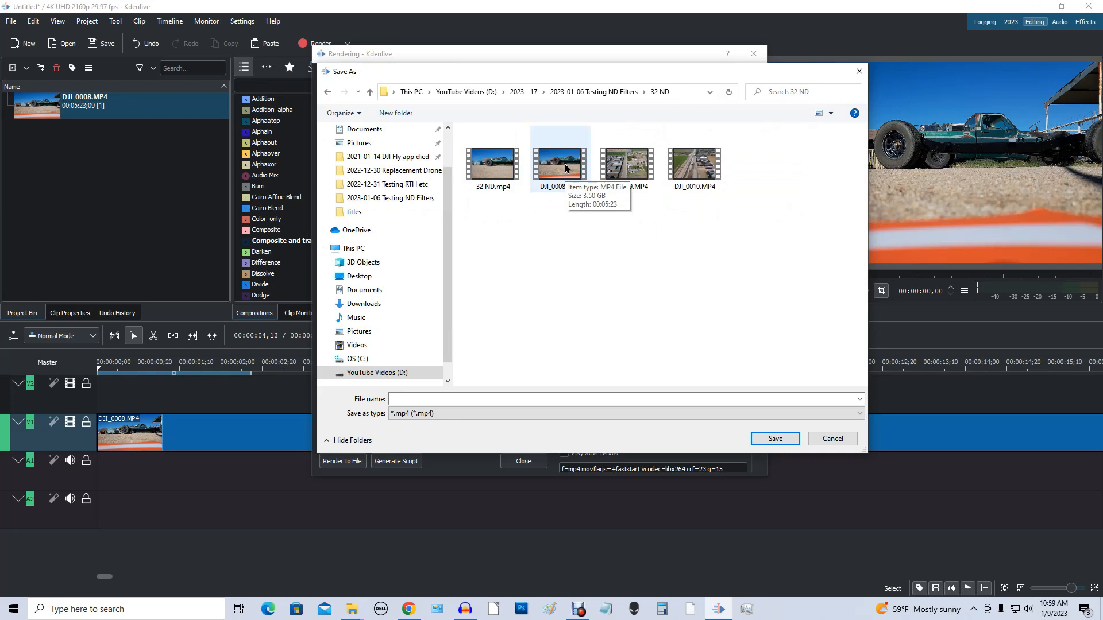
{"action": "left_click", "coordinate": [829, 441]}
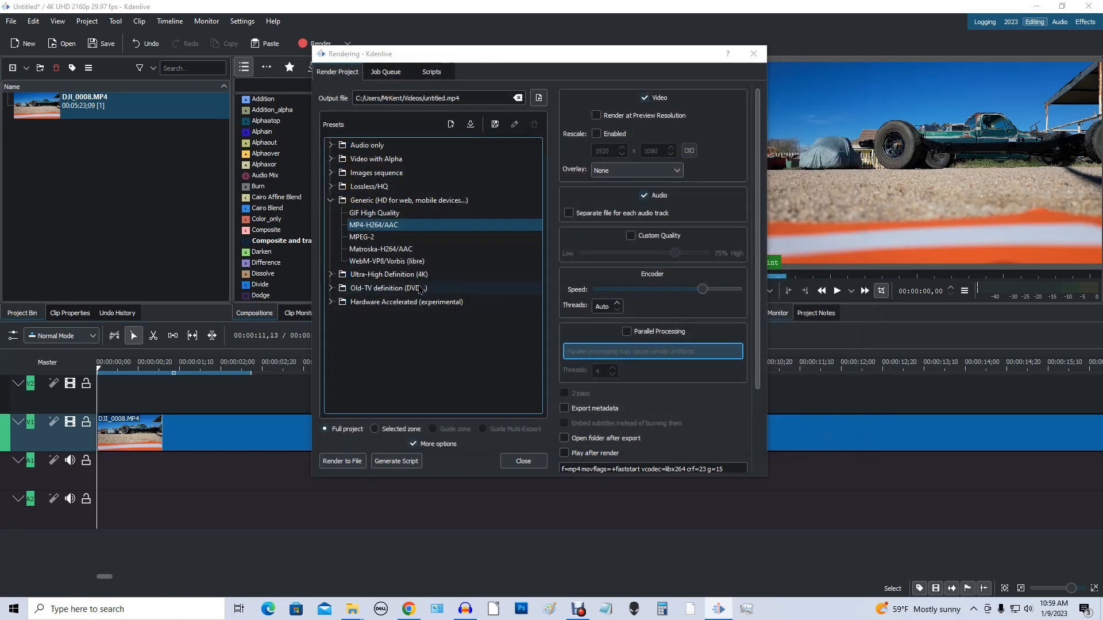
Step: Save the project as "demo" in the 32 ND folder inside 2023-01-06 Testing ND Filters
{"action": "left_click", "coordinate": [13, 22]}
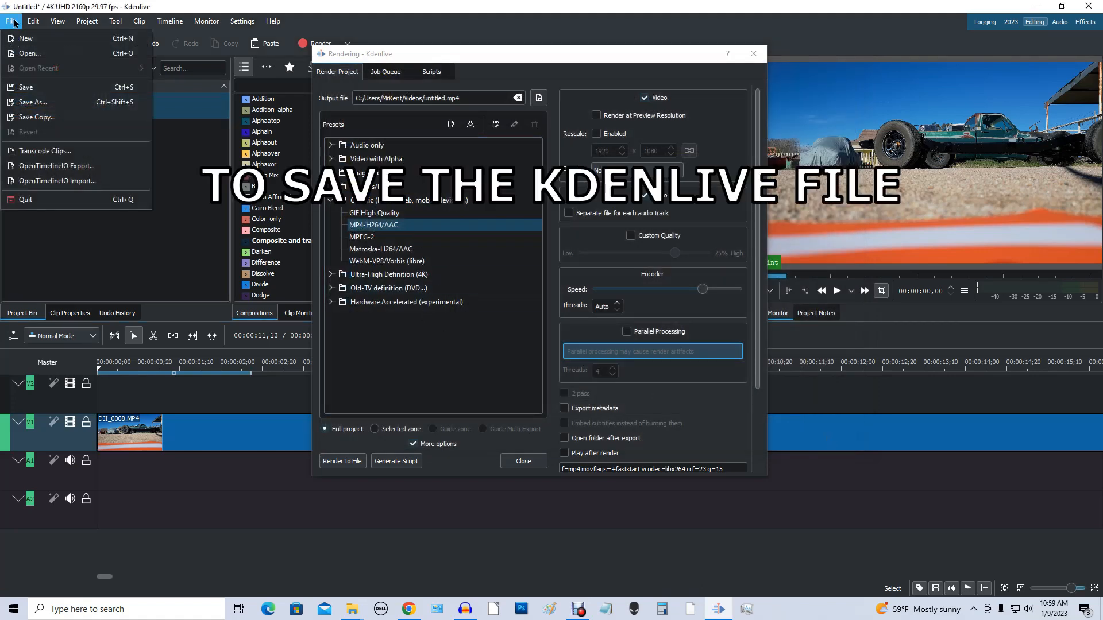
{"action": "left_click", "coordinate": [32, 104]}
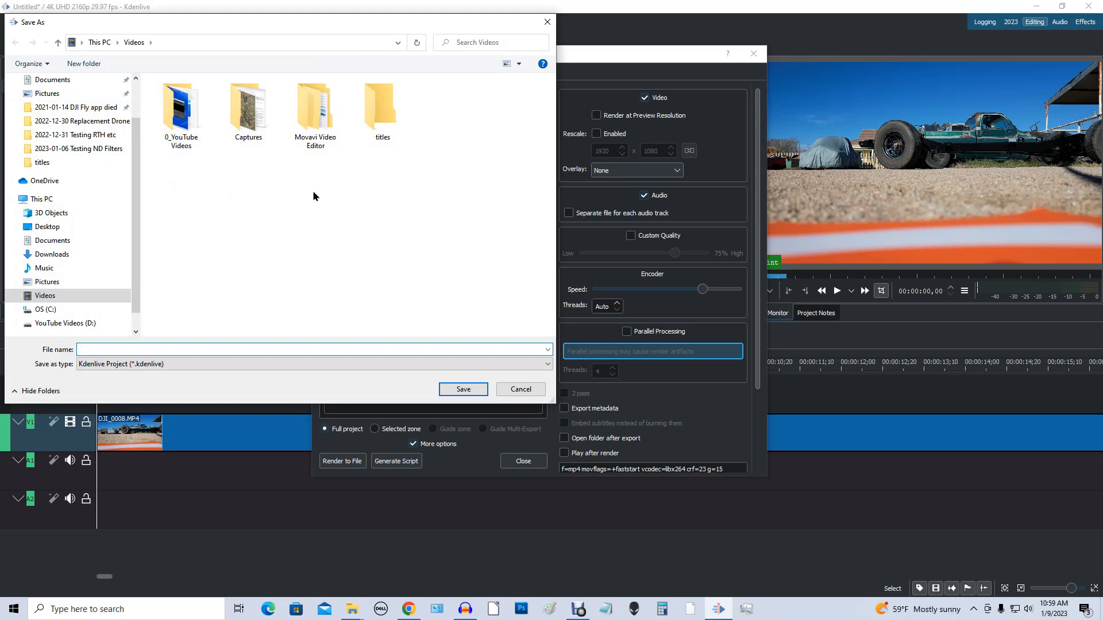
{"action": "left_click", "coordinate": [89, 151]}
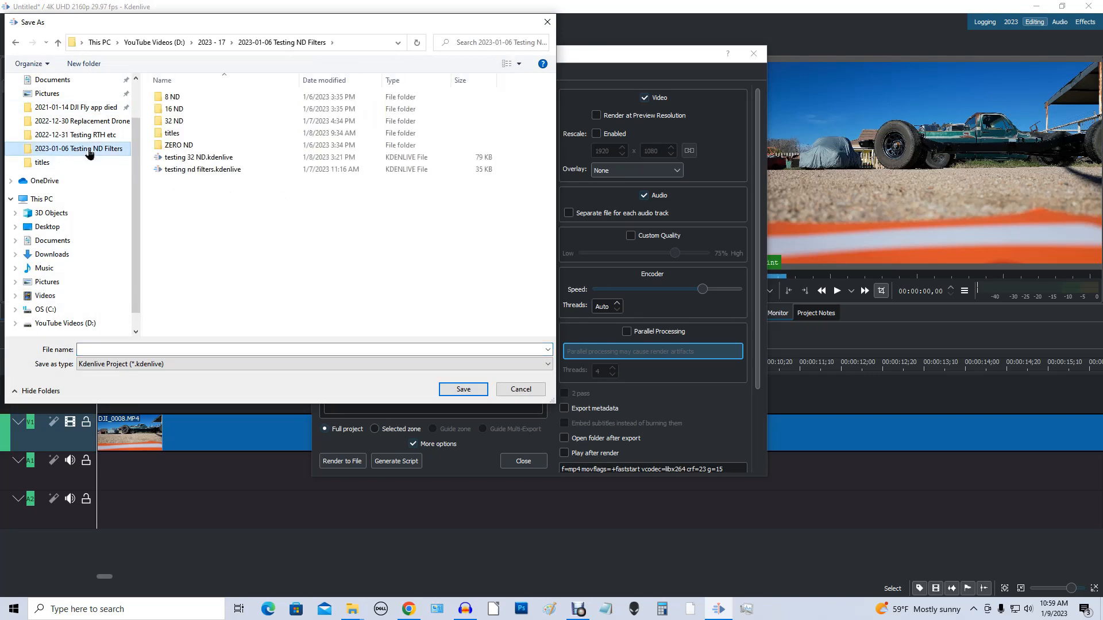
{"action": "double_click", "coordinate": [195, 122]}
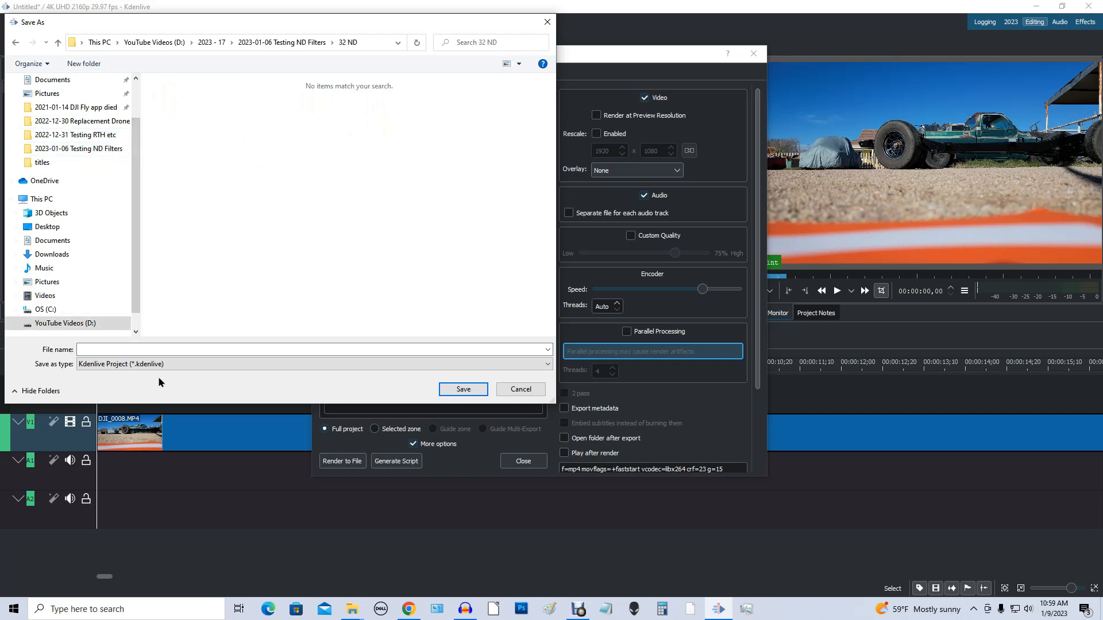
{"action": "left_click", "coordinate": [211, 349]}
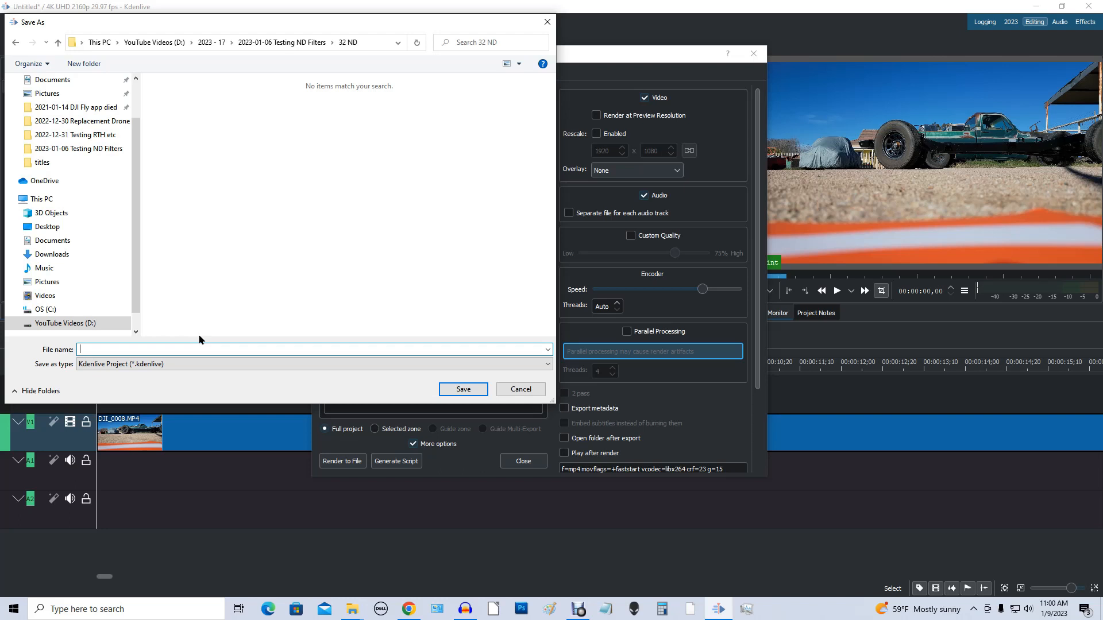
{"action": "type", "text": "demo"}
{"action": "left_click", "coordinate": [480, 389]}
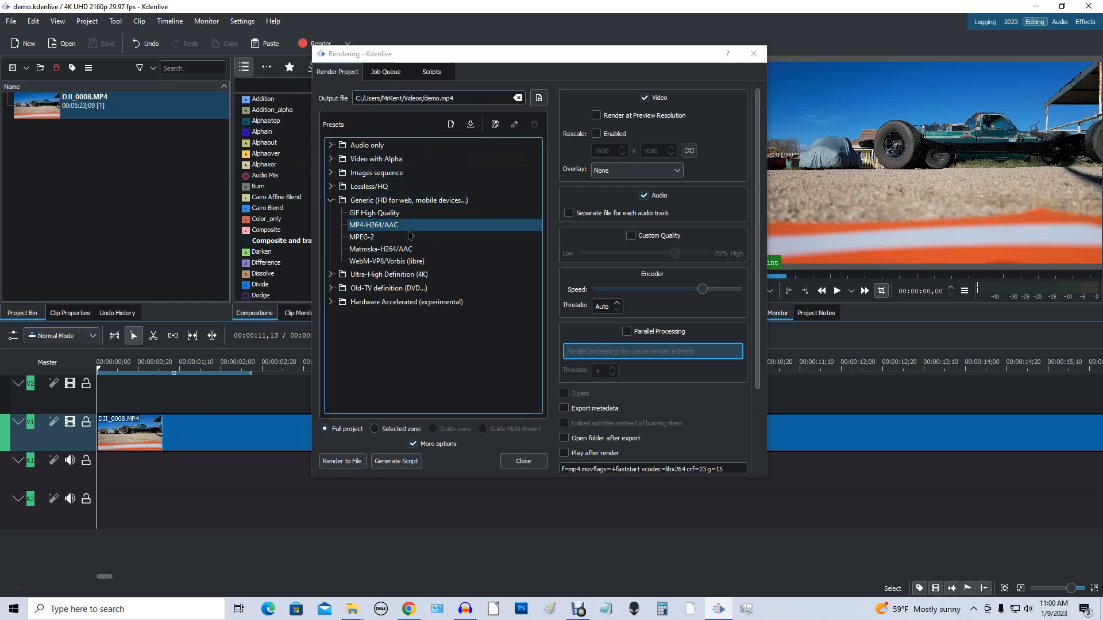
Step: Show the additional render options, enable rescaling and set the output size to 3840 x 2160
{"action": "left_click", "coordinate": [414, 445]}
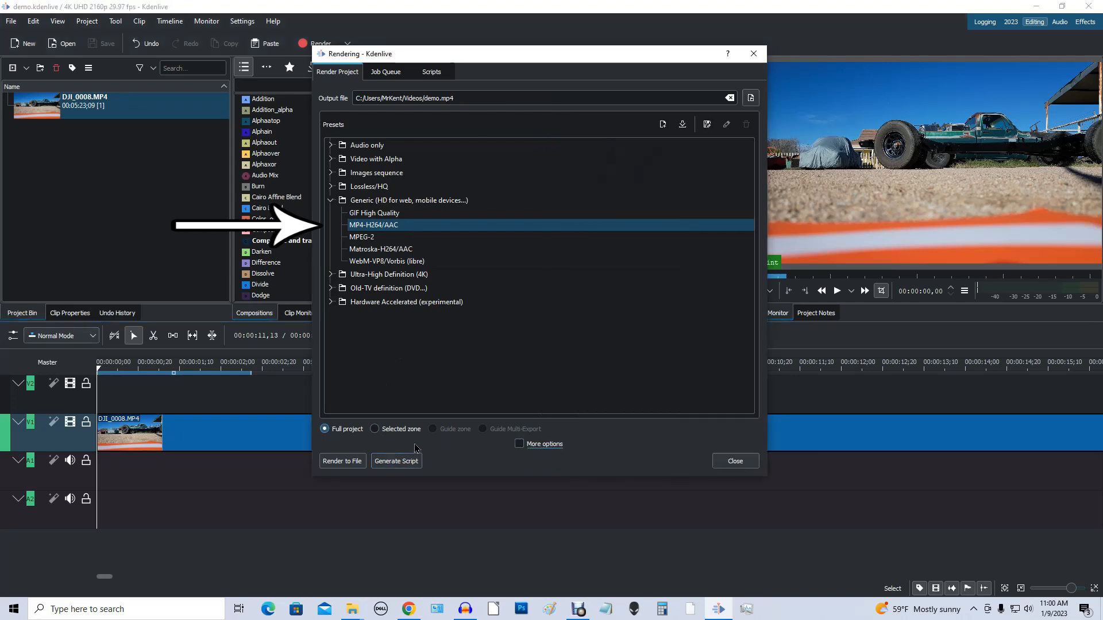
{"action": "left_click", "coordinate": [521, 447]}
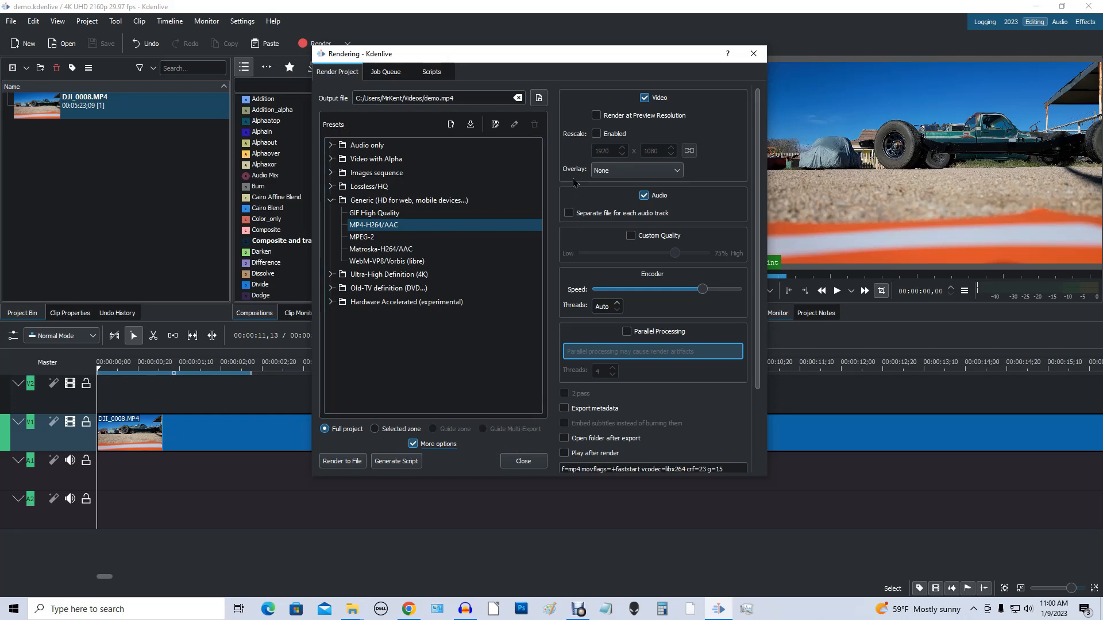
{"action": "left_click", "coordinate": [596, 134]}
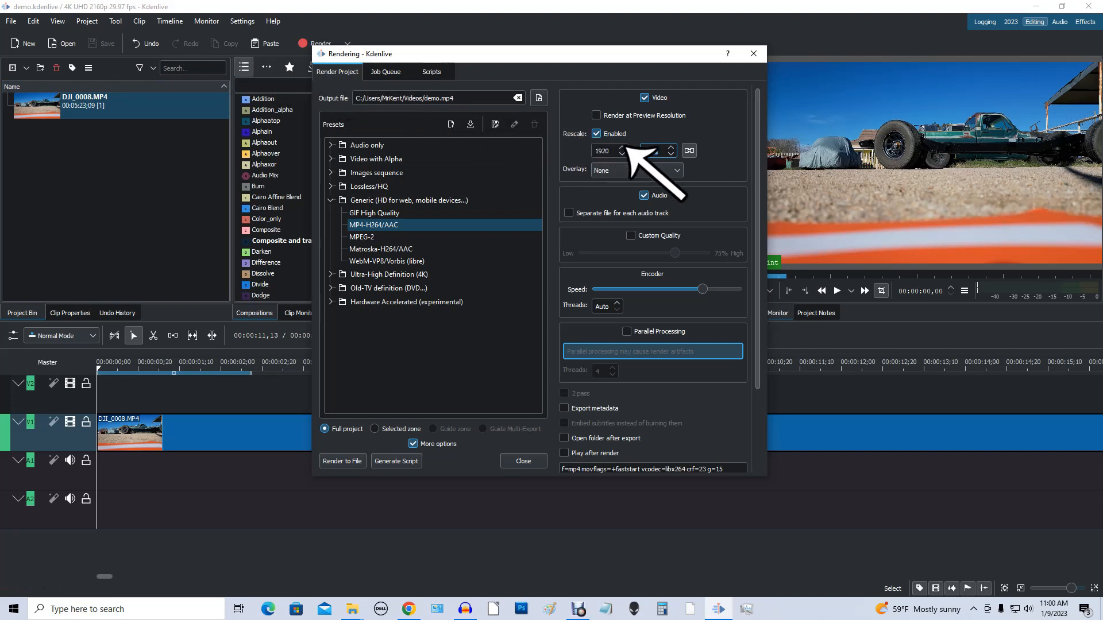
{"action": "double_click", "coordinate": [661, 152]}
{"action": "type", "text": "2160"}
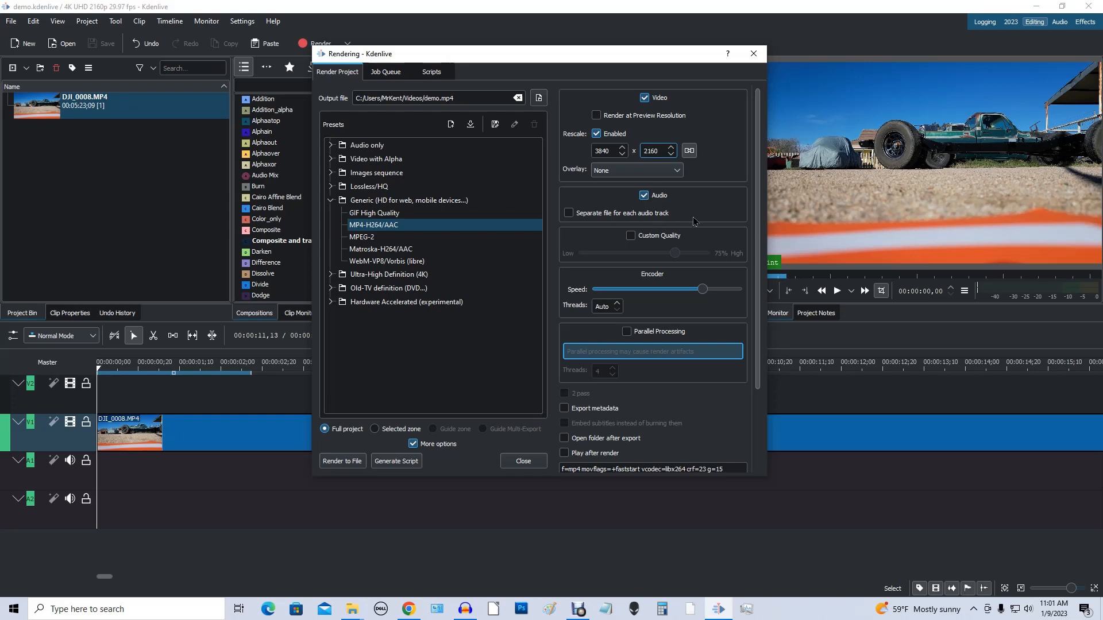
Step: Exclude audio from the render and set a custom quality of 100%
{"action": "left_click", "coordinate": [645, 196]}
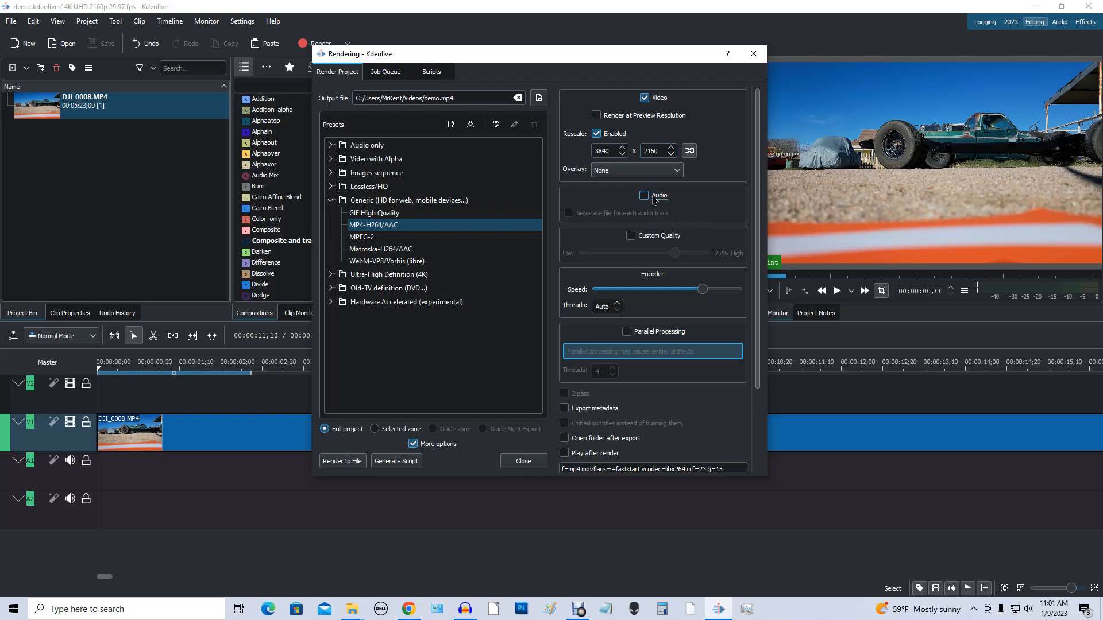
{"action": "left_click", "coordinate": [631, 236]}
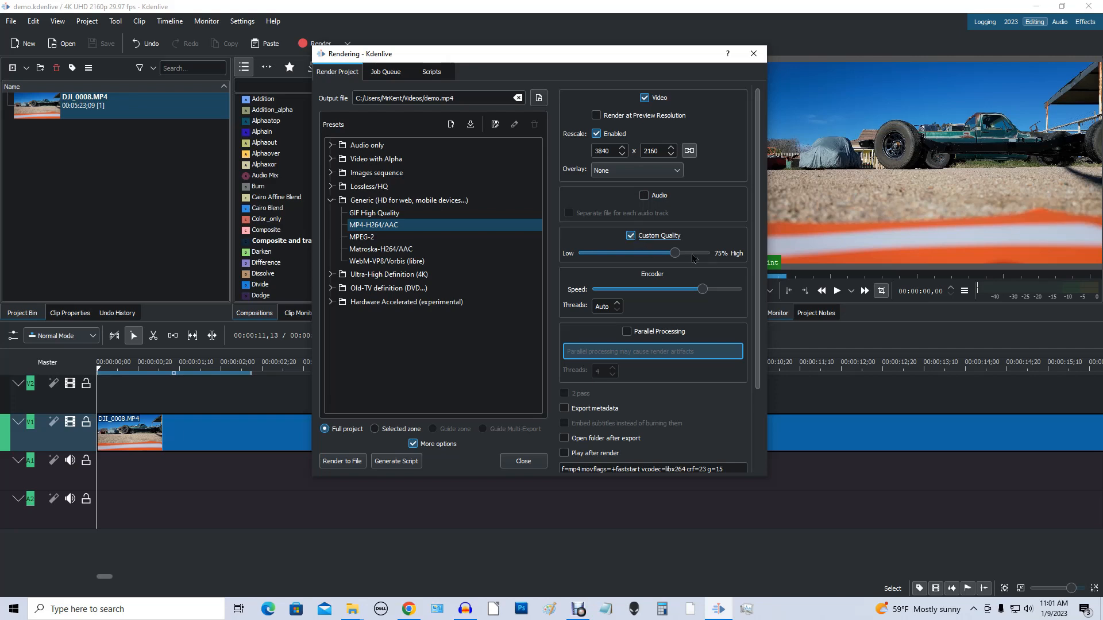
{"action": "left_click_drag", "start_coordinate": [675, 252], "coordinate": [769, 255]}
Step: Try parallel processing with 2 threads and turn it off again
{"action": "left_click", "coordinate": [627, 332]}
{"action": "left_click", "coordinate": [615, 376]}
{"action": "left_click", "coordinate": [615, 376]}
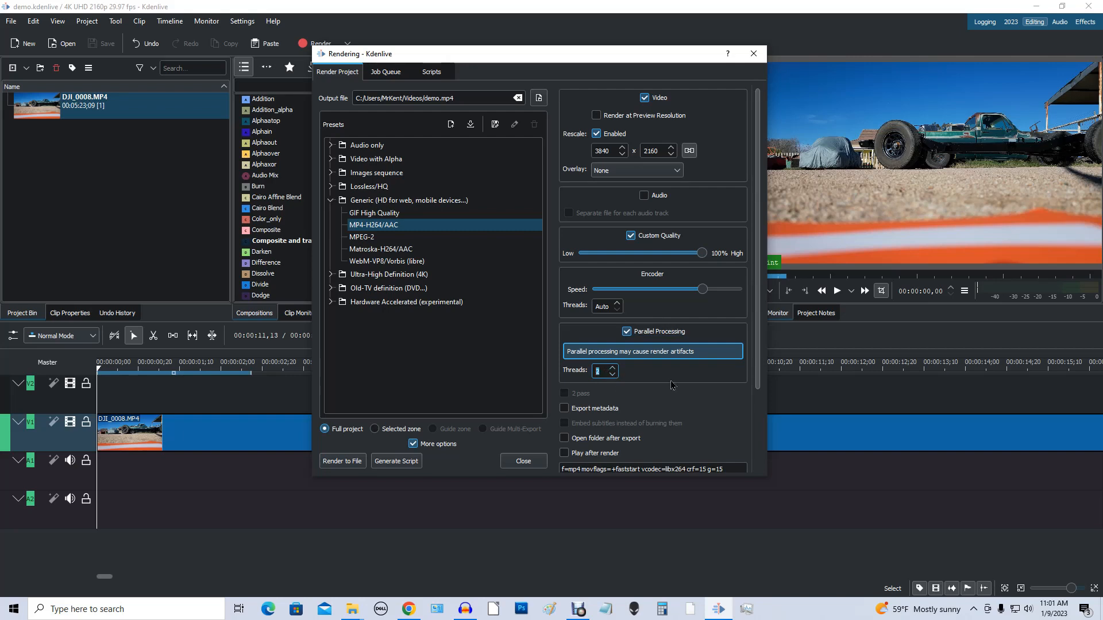
{"action": "left_click", "coordinate": [654, 377]}
{"action": "left_click", "coordinate": [626, 332]}
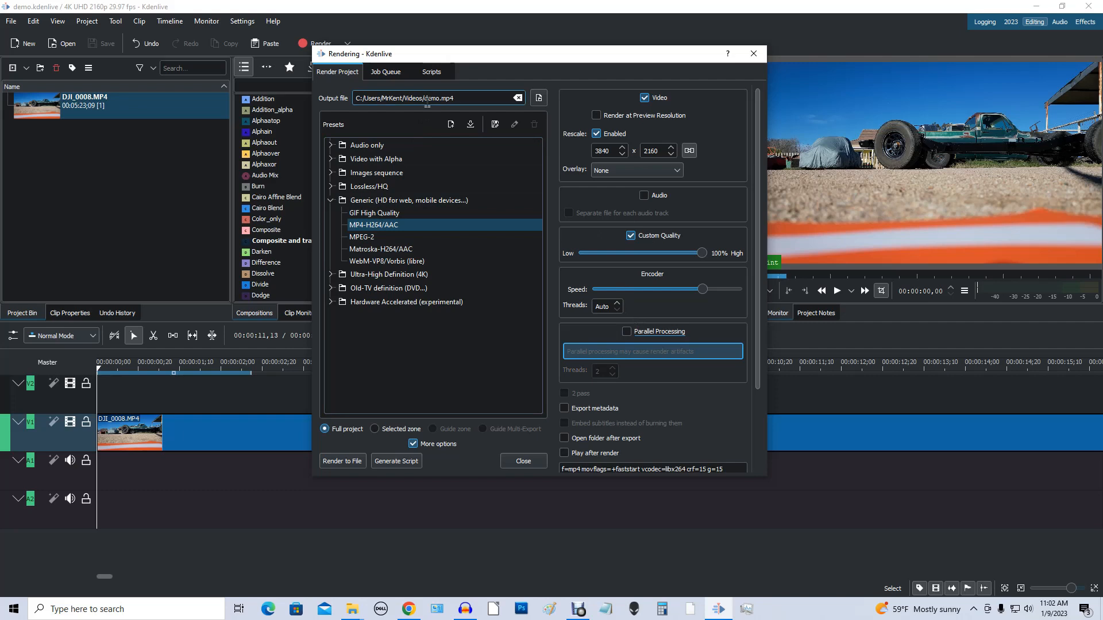
Step: Choose the MP4-H264/AAC preset from the Generic presets for the render
{"action": "left_click", "coordinate": [404, 229]}
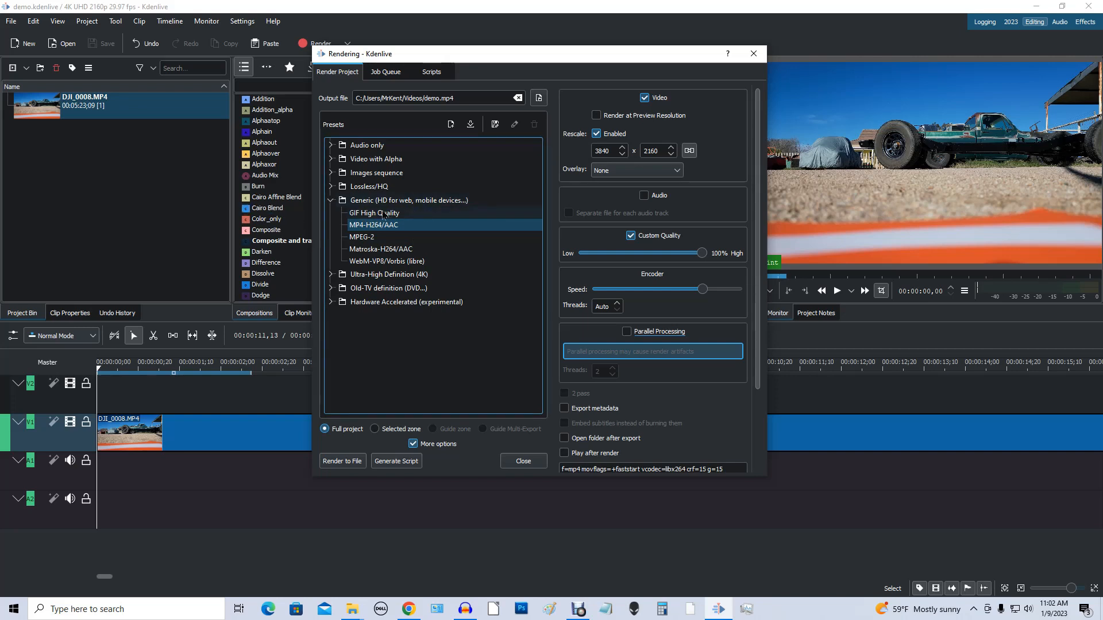
Step: Render the full project to demo.mp4 with the generic MP4-H264/AAC preset and audio excluded
{"action": "left_click", "coordinate": [332, 201]}
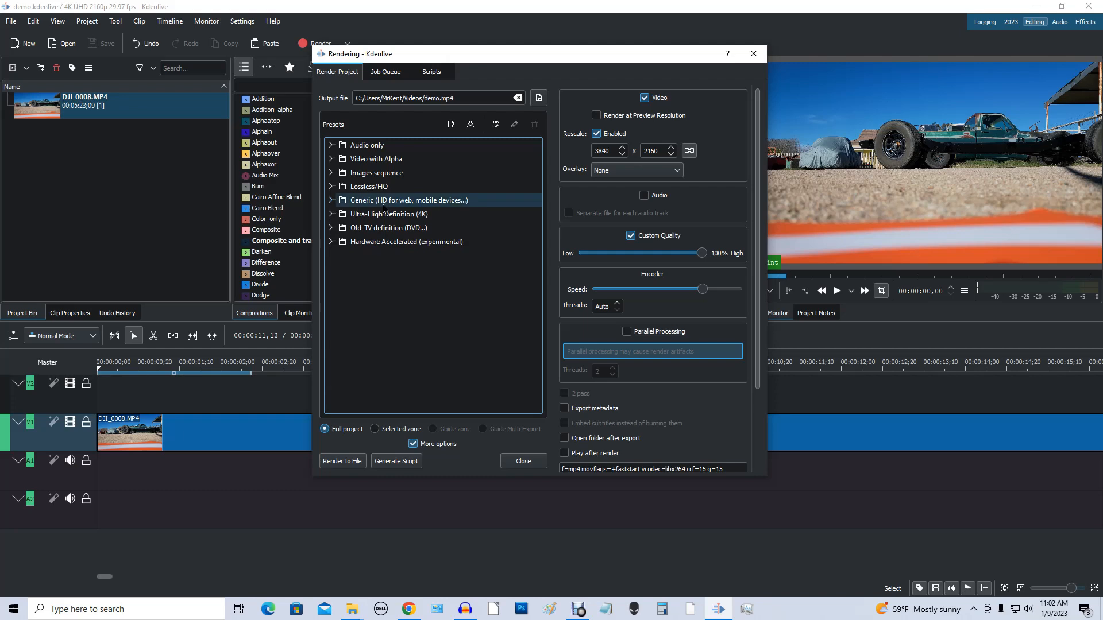
{"action": "left_click", "coordinate": [332, 202]}
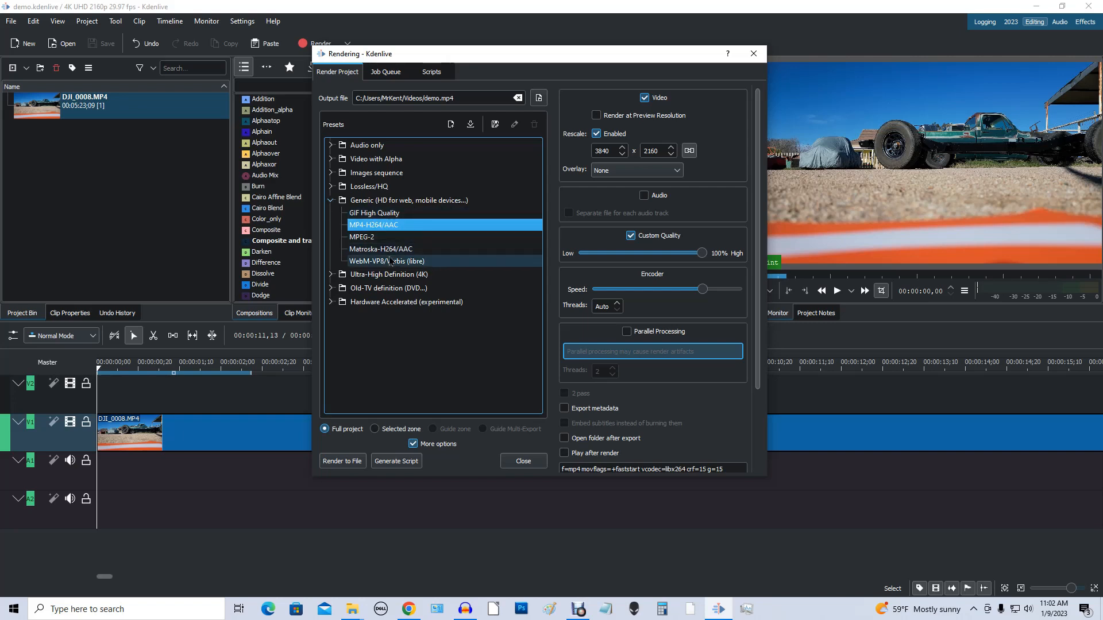
{"action": "left_click", "coordinate": [420, 225]}
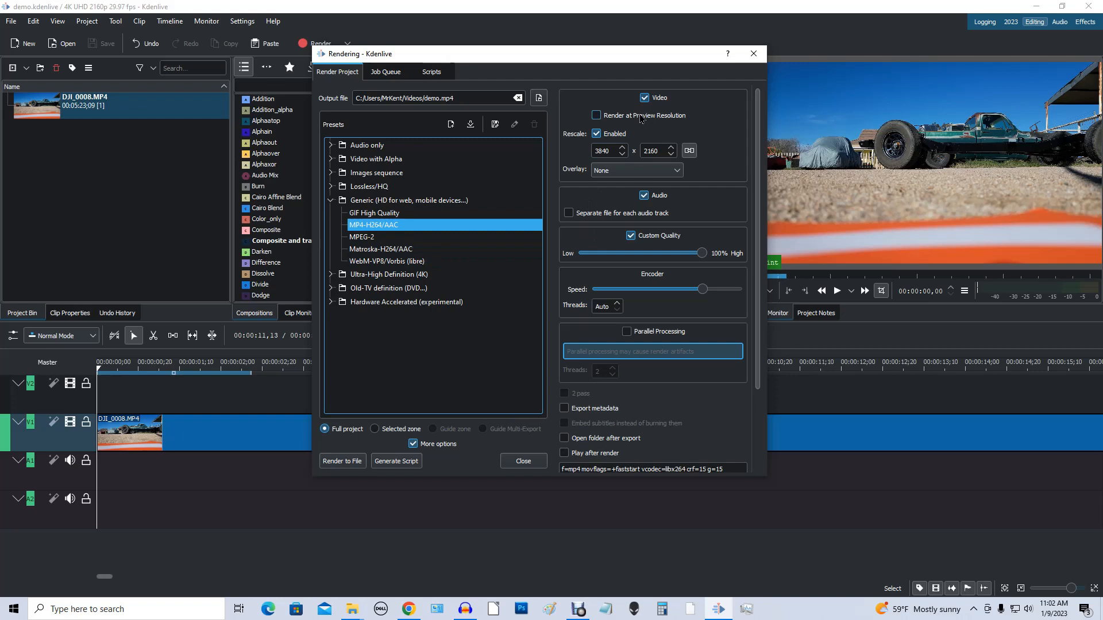
{"action": "left_click", "coordinate": [644, 196]}
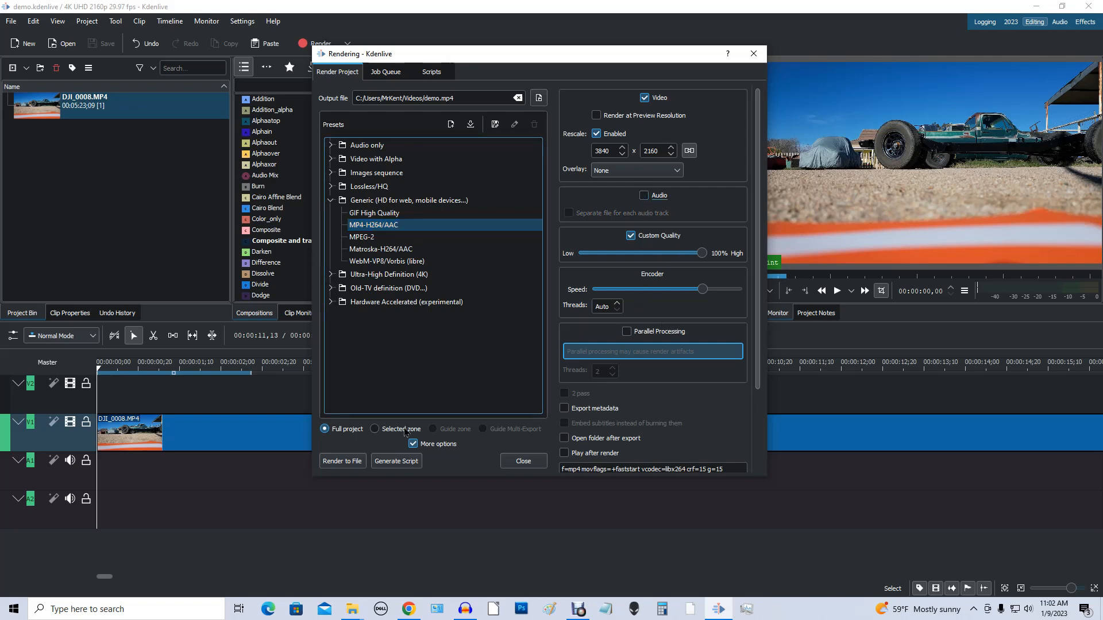
{"action": "left_click", "coordinate": [340, 462]}
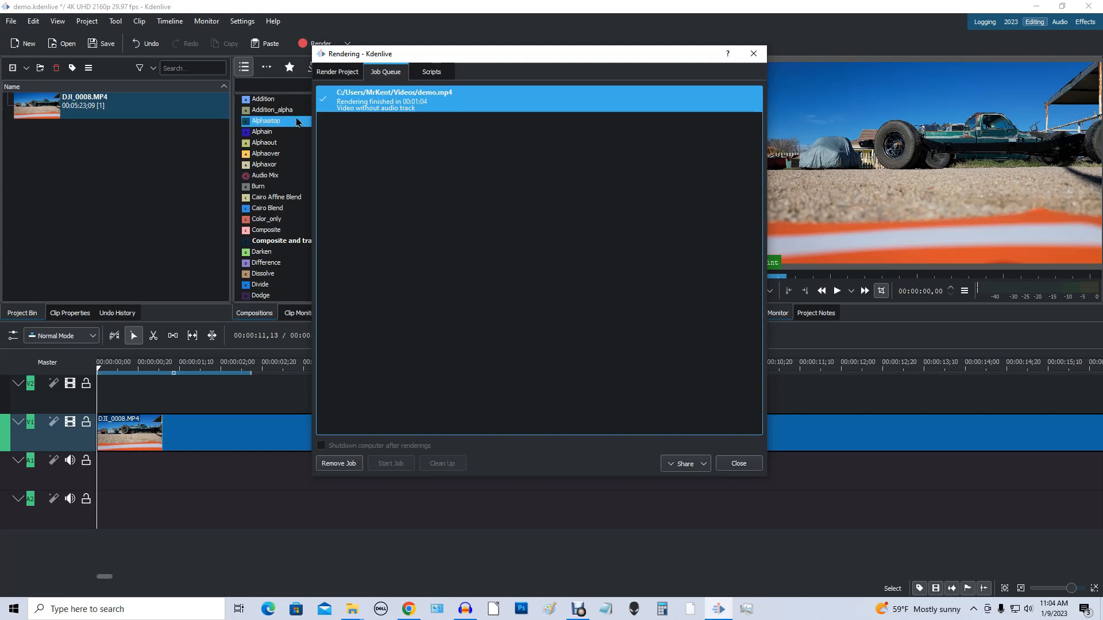
Step: Check the demo.mp4 job in the render job queue and close the rendering dialog
{"action": "left_click", "coordinate": [325, 77]}
{"action": "left_click", "coordinate": [376, 79]}
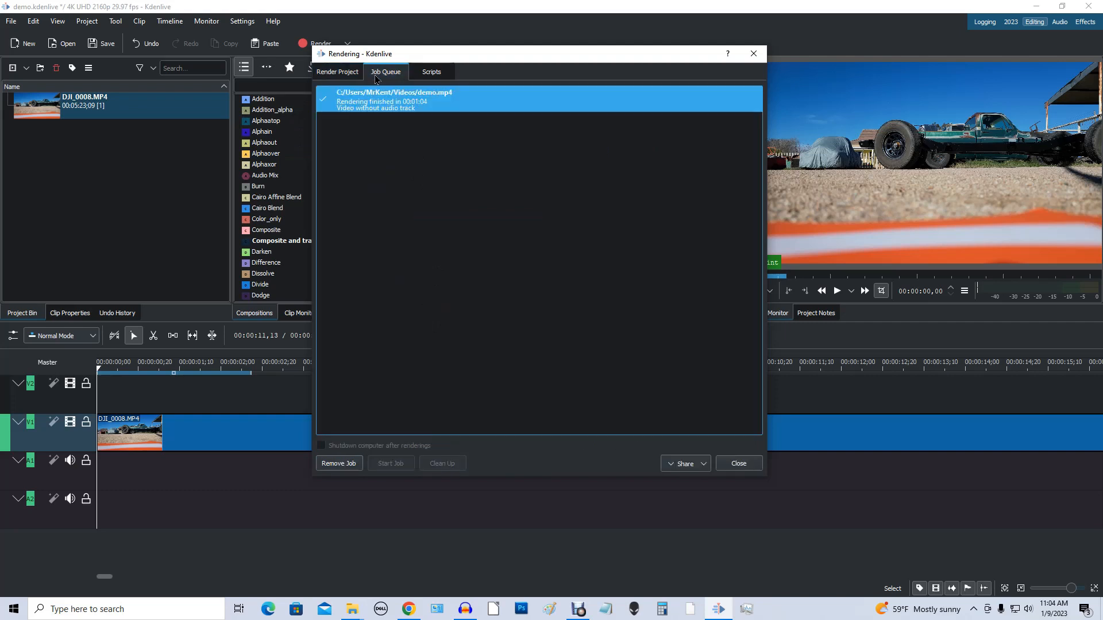
{"action": "left_click", "coordinate": [739, 464]}
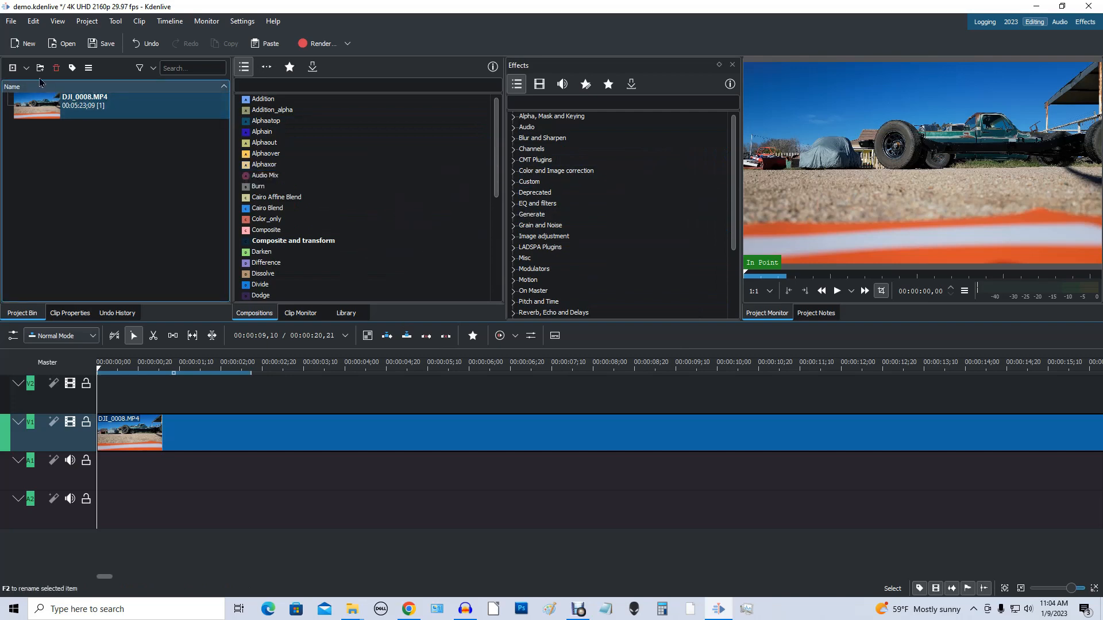
Step: Save the current window layout under the name demo
{"action": "left_click", "coordinate": [35, 23]}
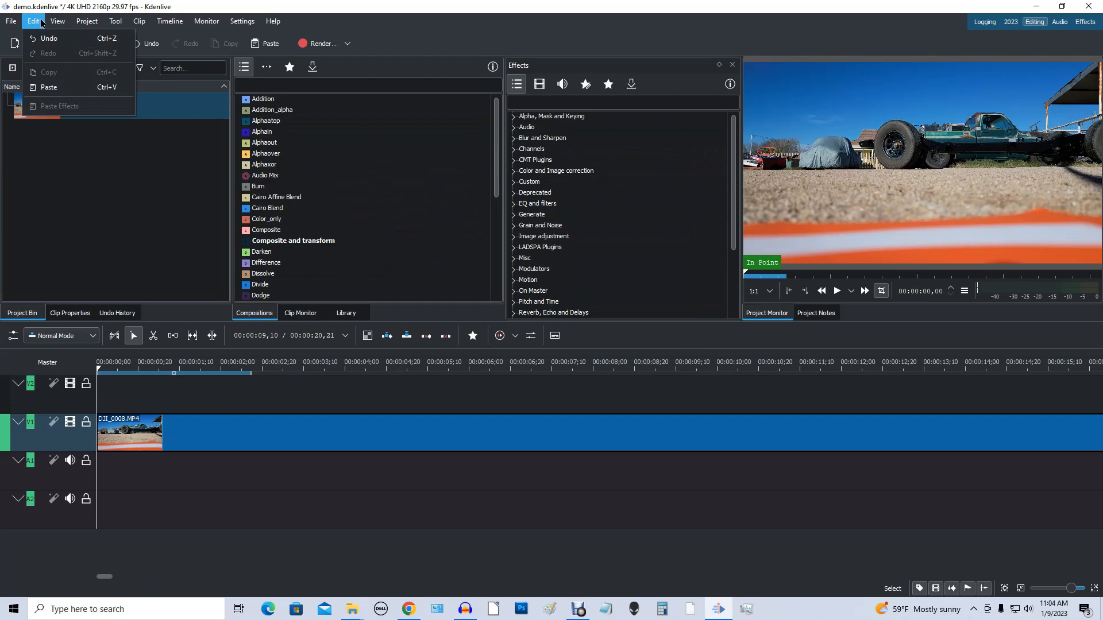
{"action": "mouse_move", "coordinate": [58, 22]}
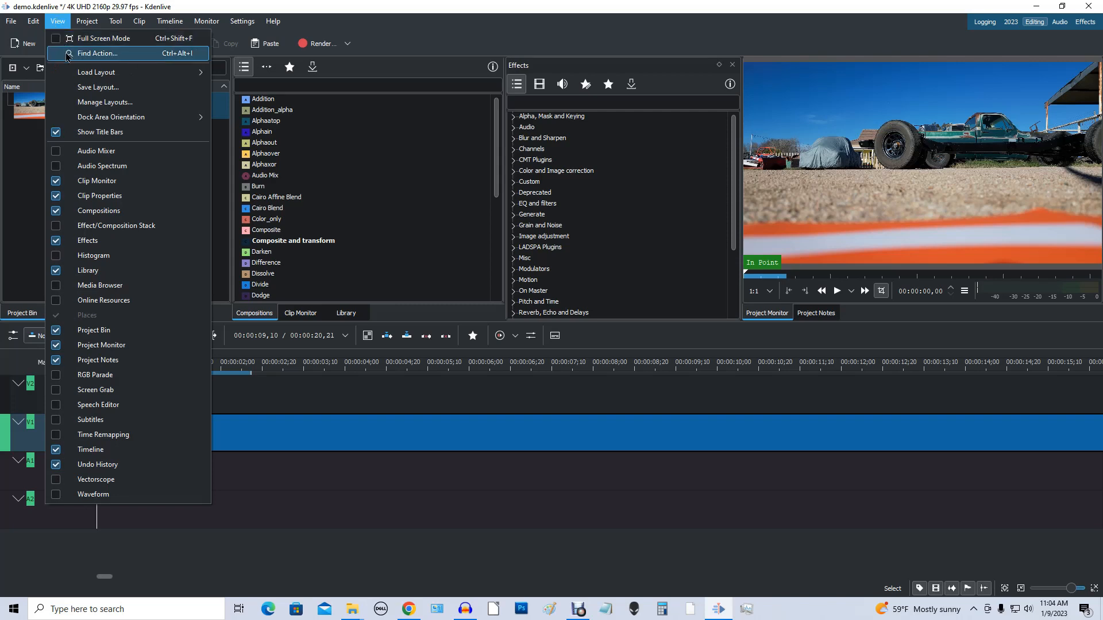
{"action": "left_click", "coordinate": [129, 88]}
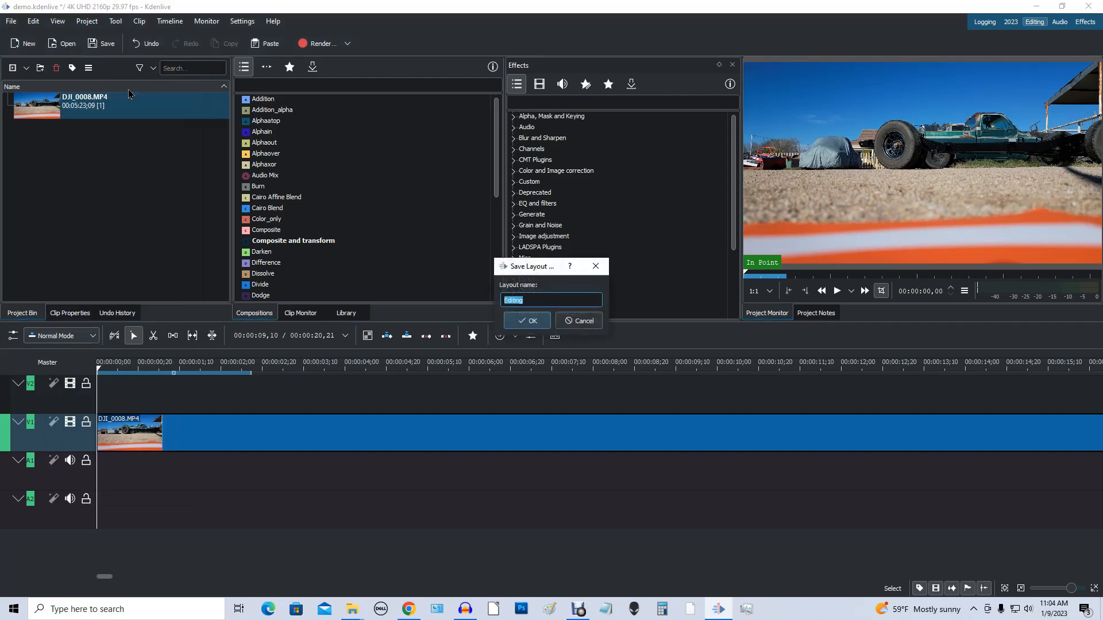
{"action": "type", "text": "demo"}
{"action": "left_click", "coordinate": [547, 326]}
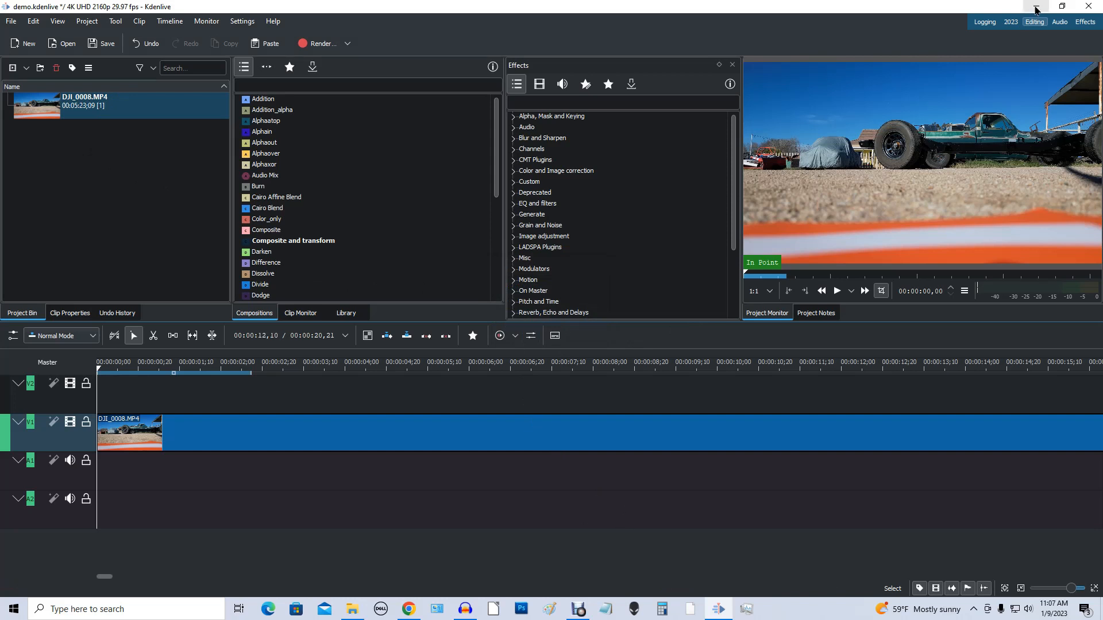
Step: Switch to File Explorer, play DEMO.mp4 from the 32 ND folder to check the render, and return to Kdenlive
{"action": "left_click", "coordinate": [1035, 8]}
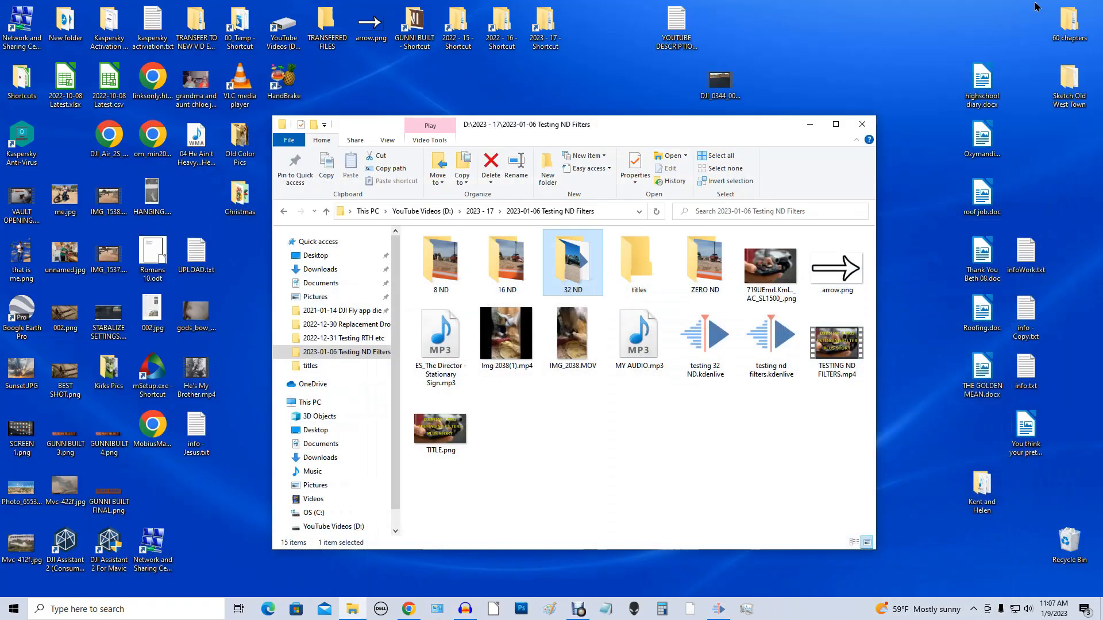
{"action": "double_click", "coordinate": [571, 269]}
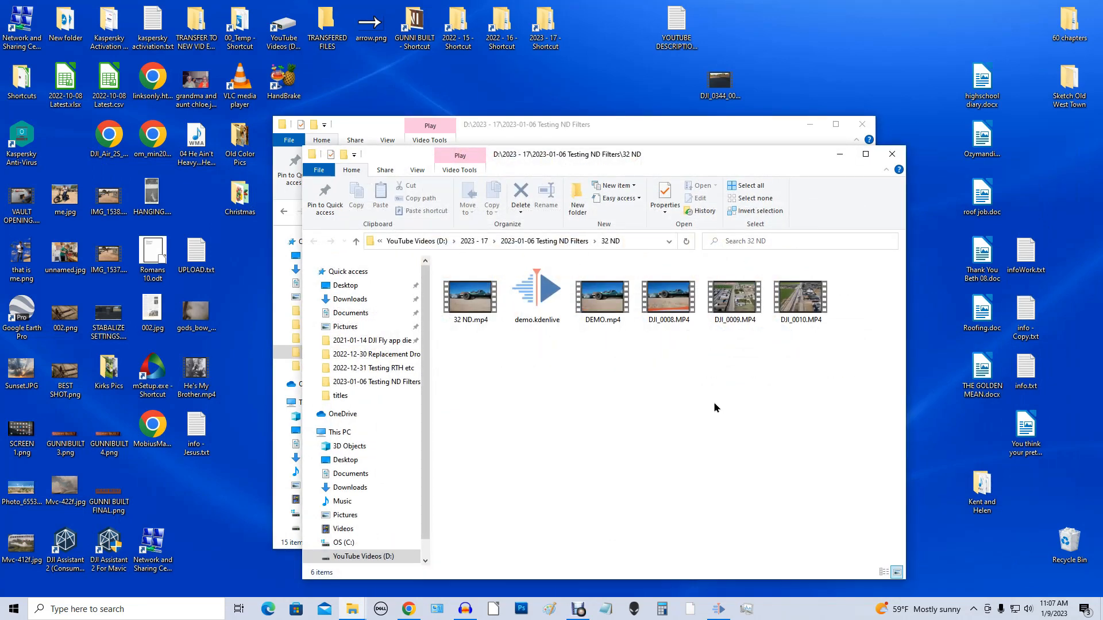
{"action": "double_click", "coordinate": [603, 299]}
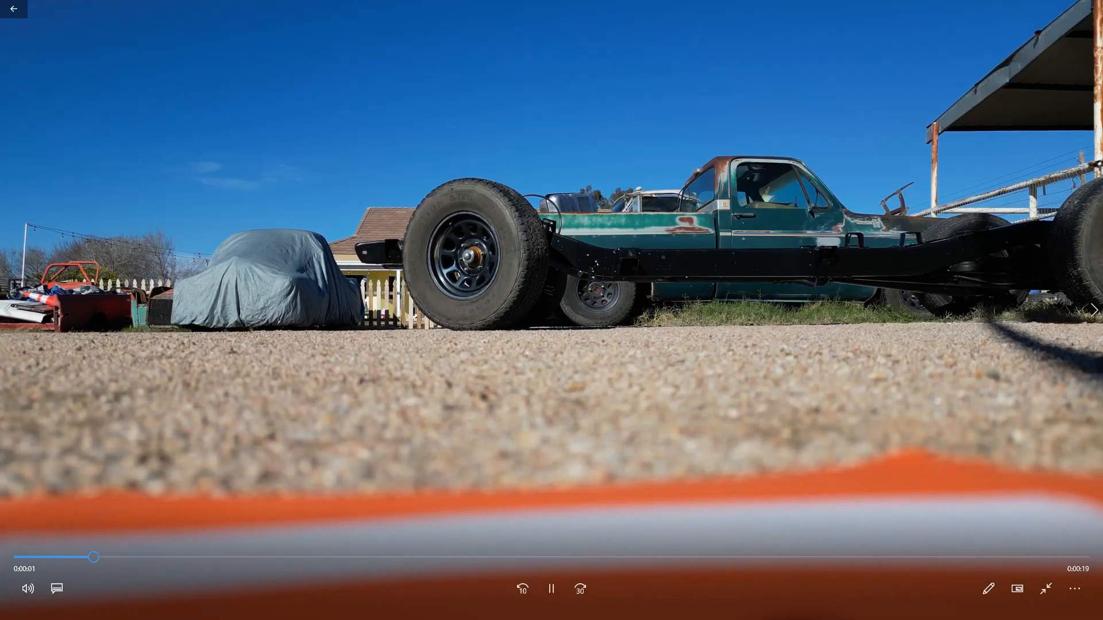
{"action": "left_click", "coordinate": [1088, 15]}
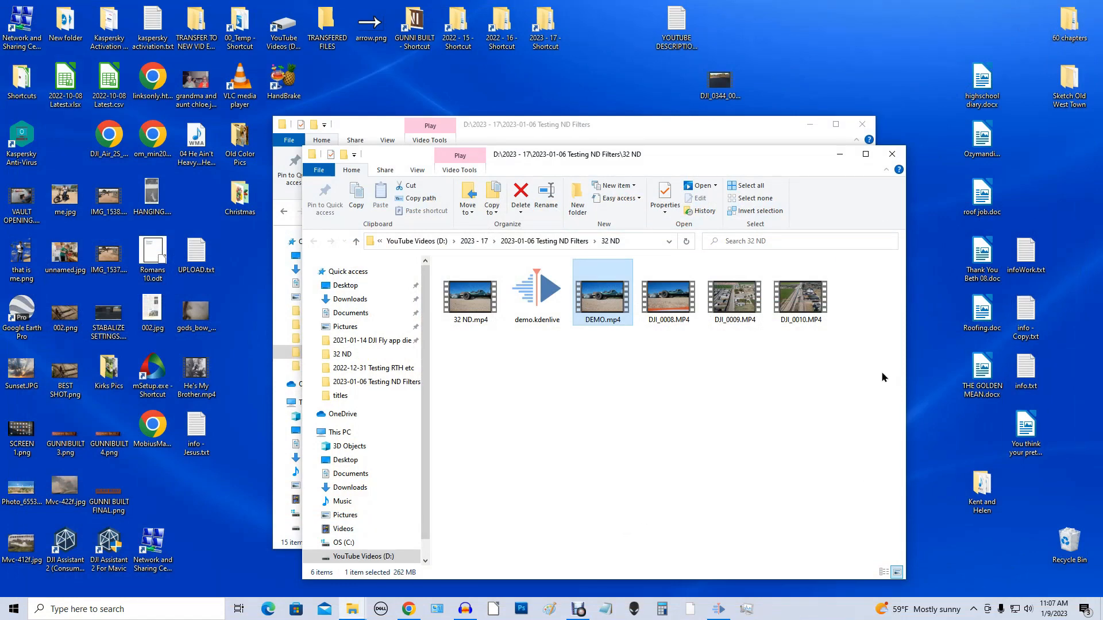
{"action": "left_click_drag", "start_coordinate": [790, 159], "coordinate": [799, 132]}
{"action": "left_click", "coordinate": [717, 609]}
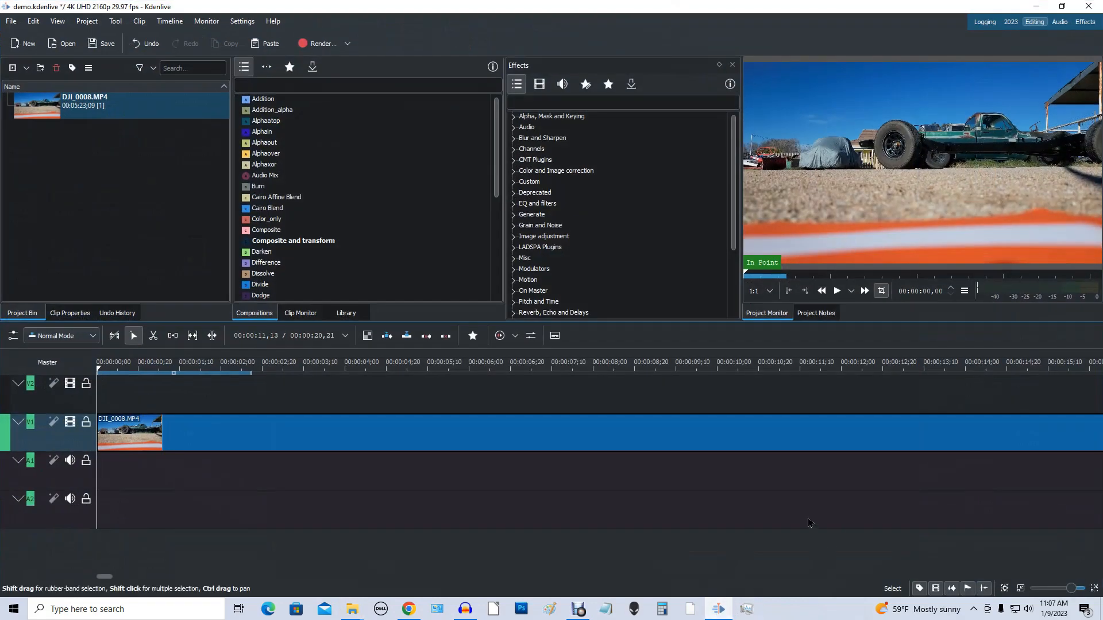